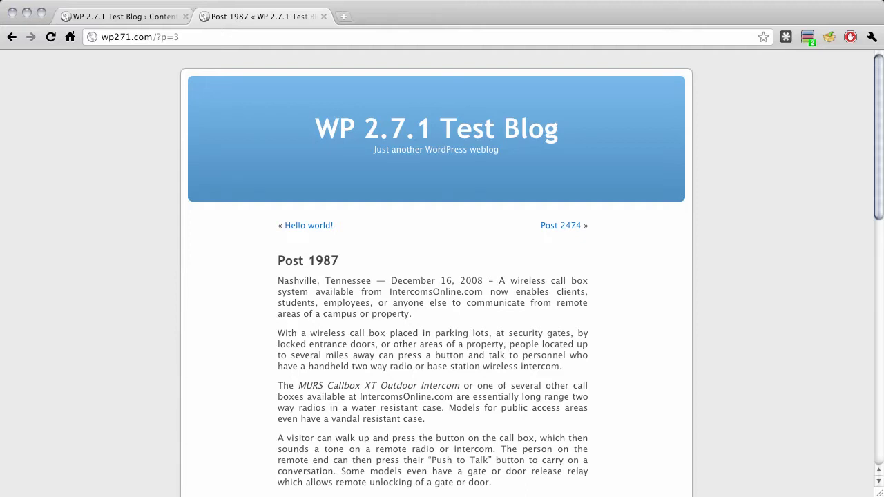
Look through the full text of Post 1987 as it appears on the blog
scroll(377, 237, down, 1)
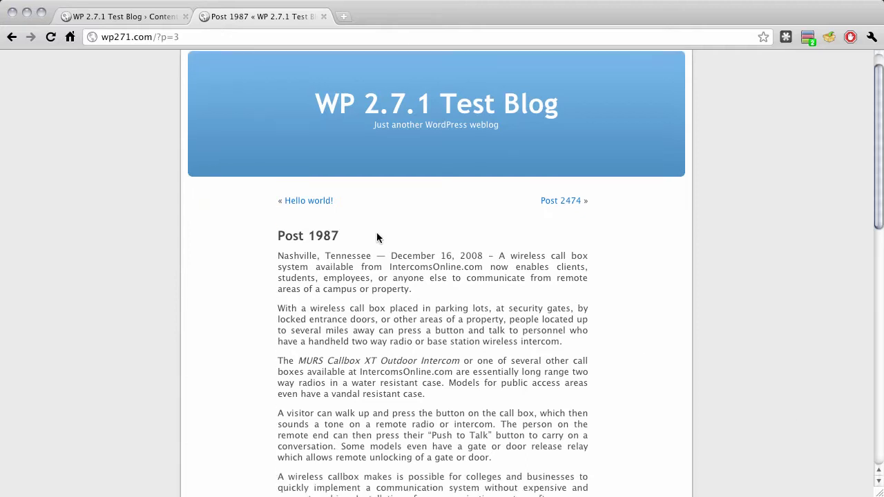
scroll(377, 237, down, 10)
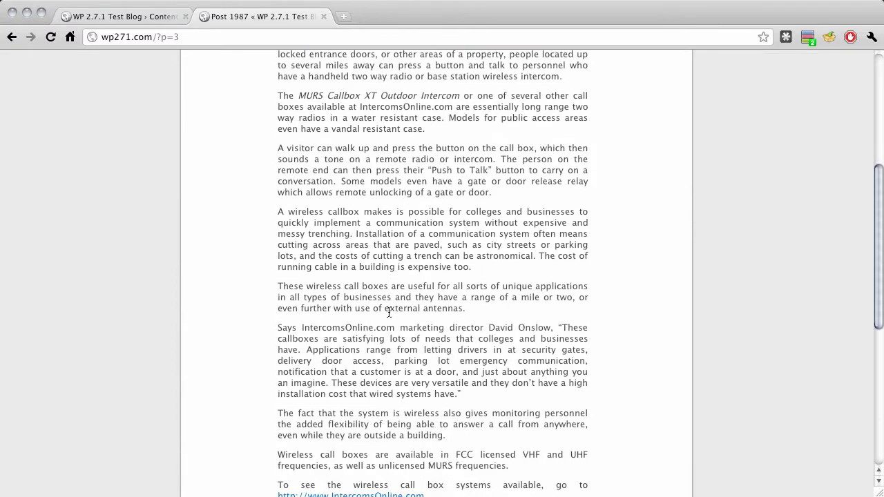
scroll(389, 313, down, 5)
scroll(389, 312, up, 15)
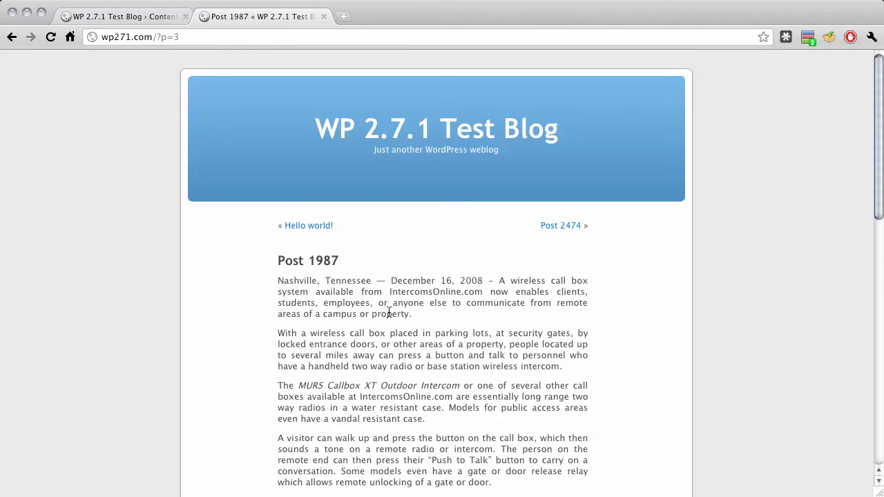
View the page source of Post 1987, highlight the Microsoft Word conditional comment block, and close the source
right_click(406, 247)
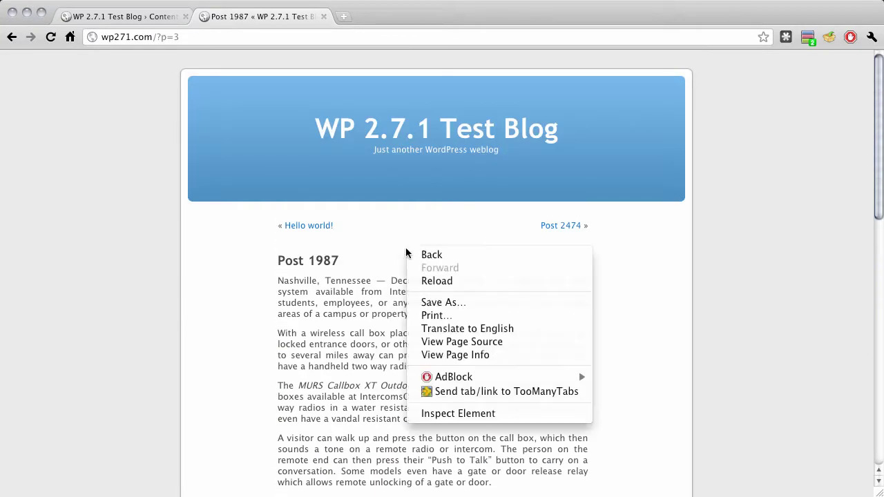
click(428, 342)
scroll(429, 342, down, 10)
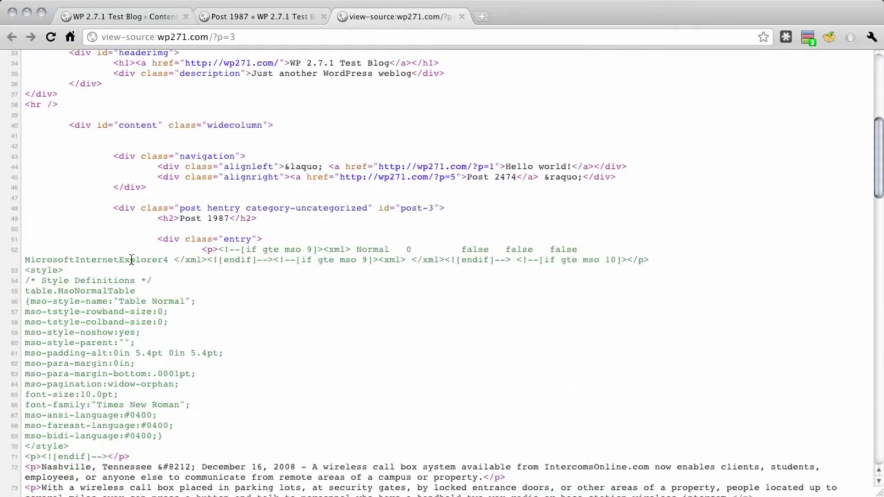
scroll(97, 252, down, 8)
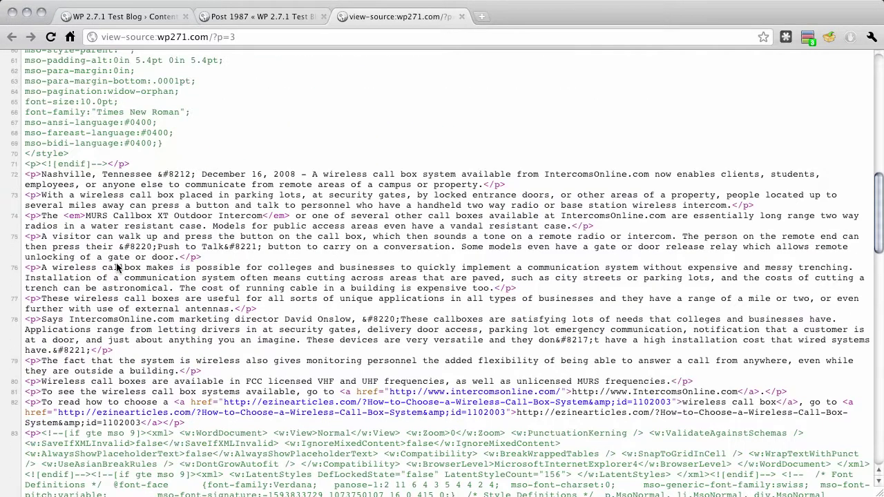
scroll(117, 267, down, 4)
drag(557, 418, 50, 295)
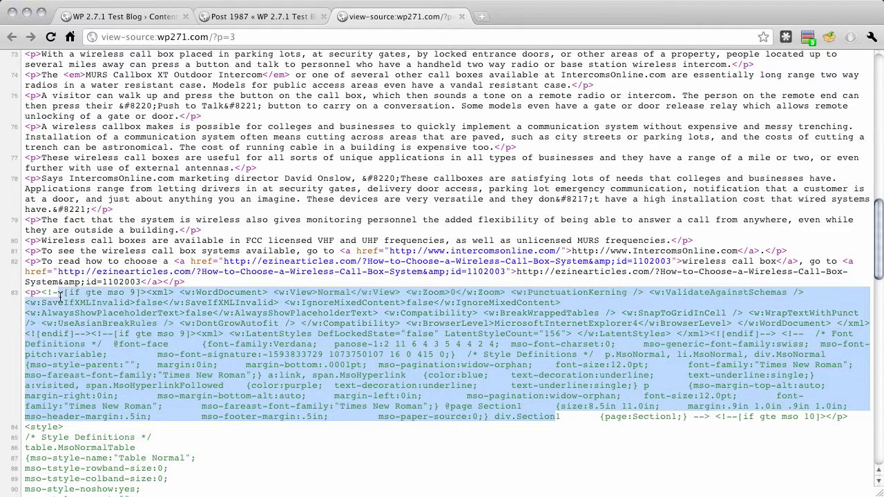
click(472, 198)
scroll(425, 249, up, 10)
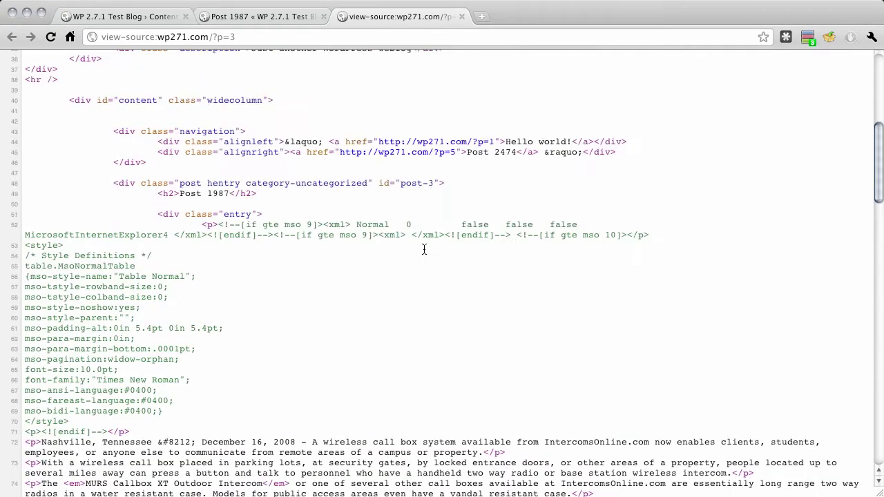
scroll(425, 250, up, 8)
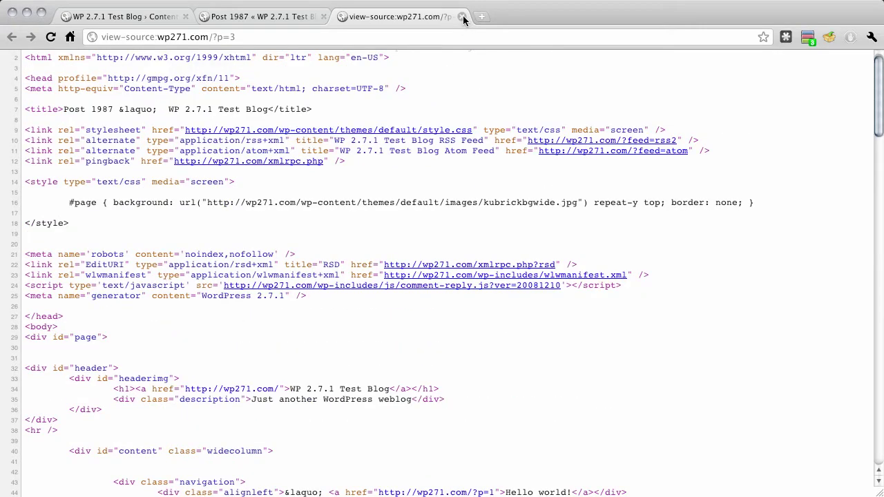
click(462, 15)
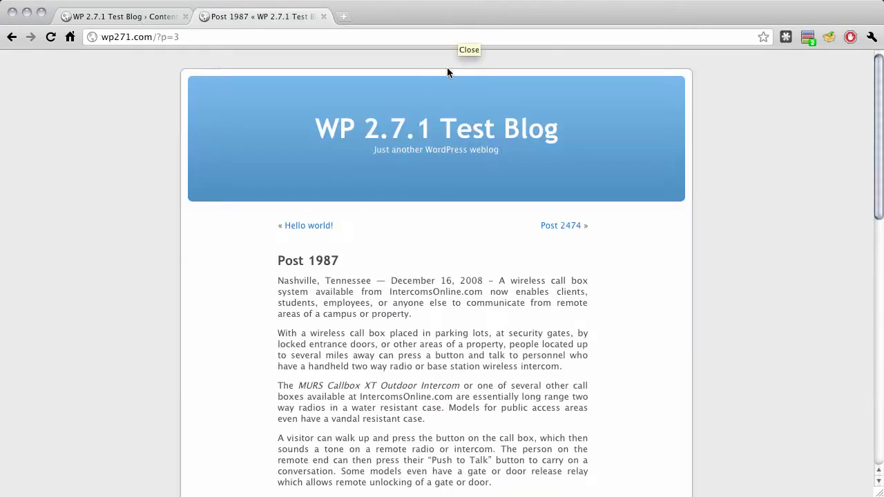
Reopen the page source of Post 1987 at the Word style definitions that follow the article text
right_click(406, 225)
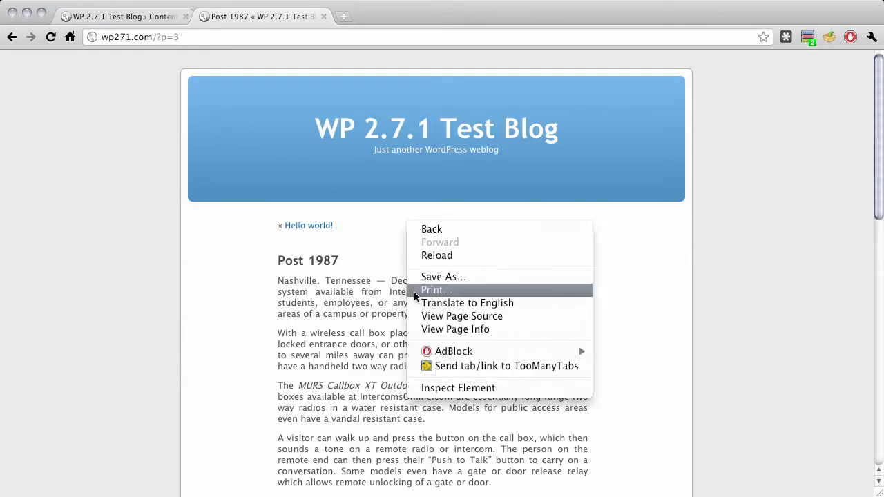
click(442, 317)
scroll(421, 302, down, 15)
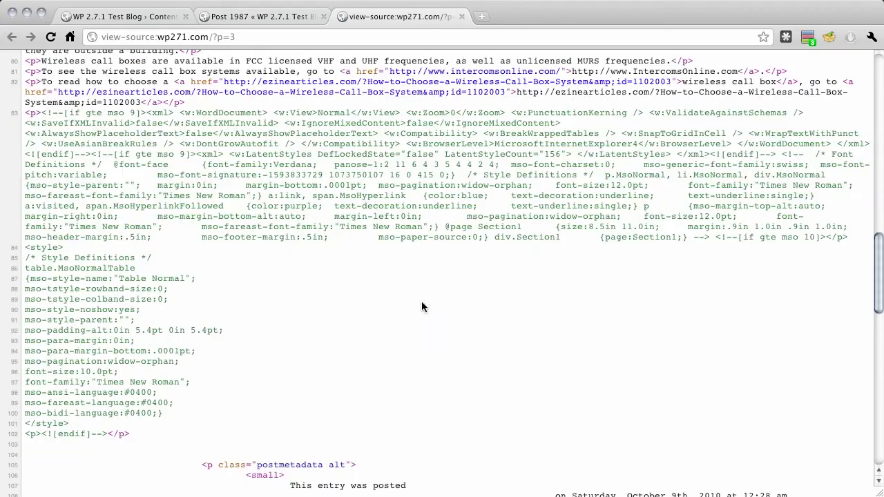
In the blog's Content Filter settings, set the filtering mode to On-The-Fly and save the changes
click(125, 16)
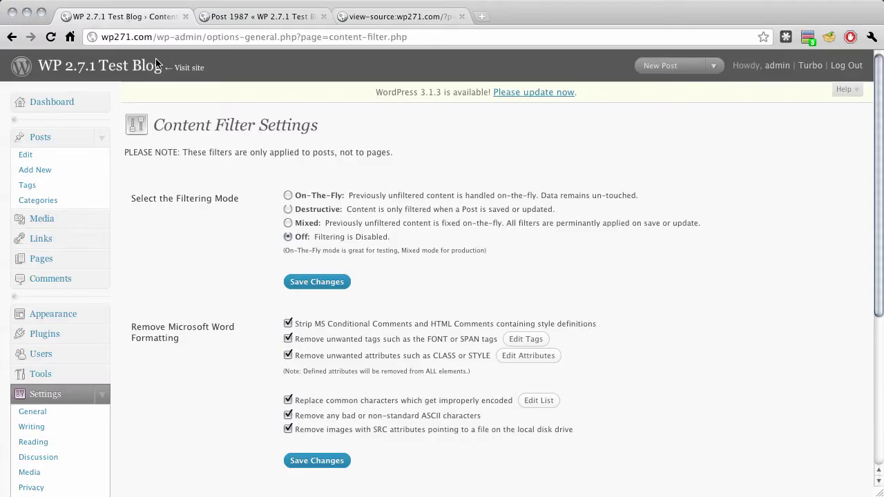
scroll(63, 428, down, 4)
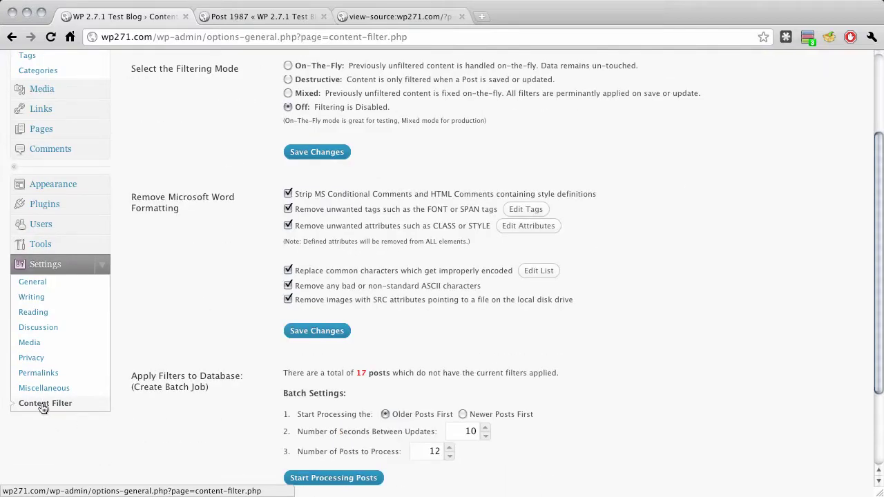
click(42, 406)
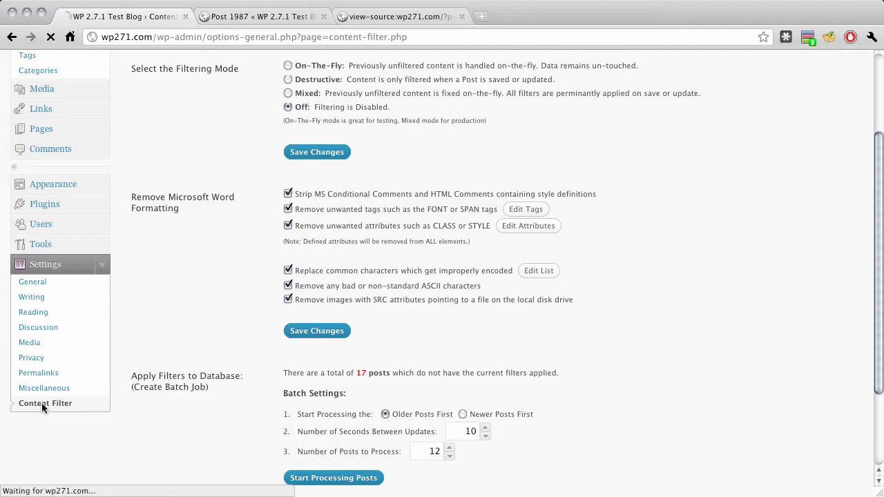
scroll(252, 311, down, 1)
scroll(253, 310, down, 2)
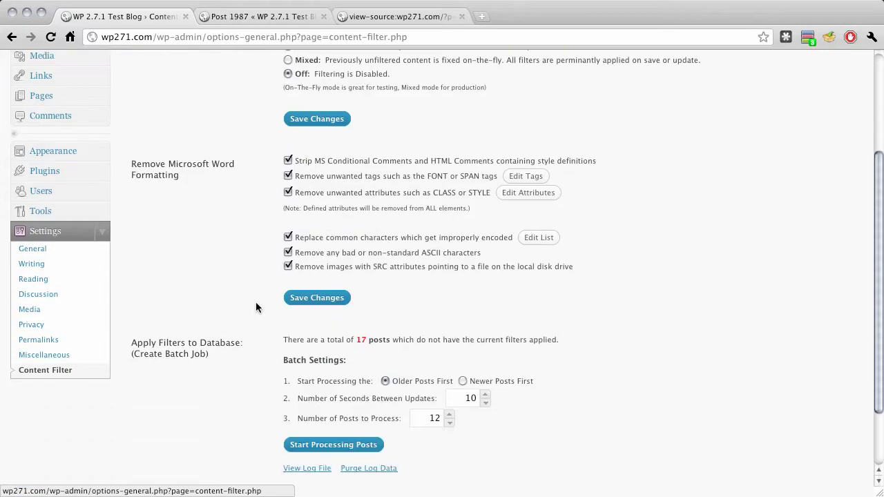
scroll(256, 302, up, 5)
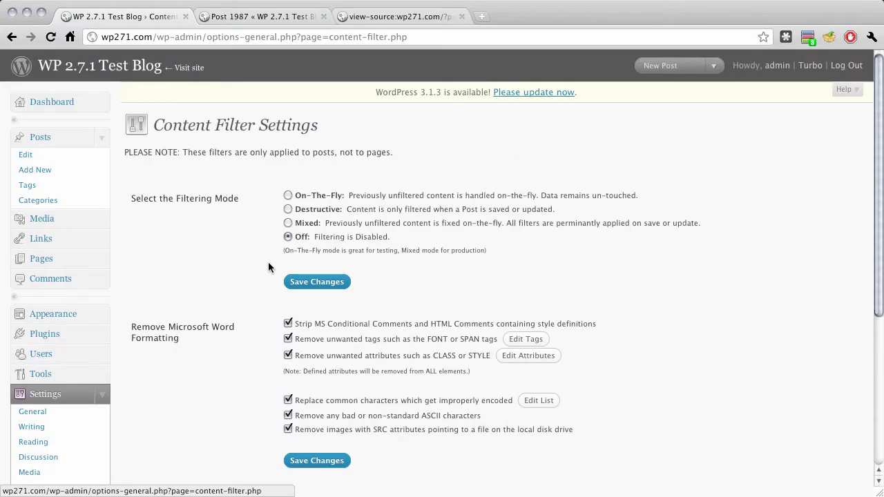
click(288, 197)
click(325, 284)
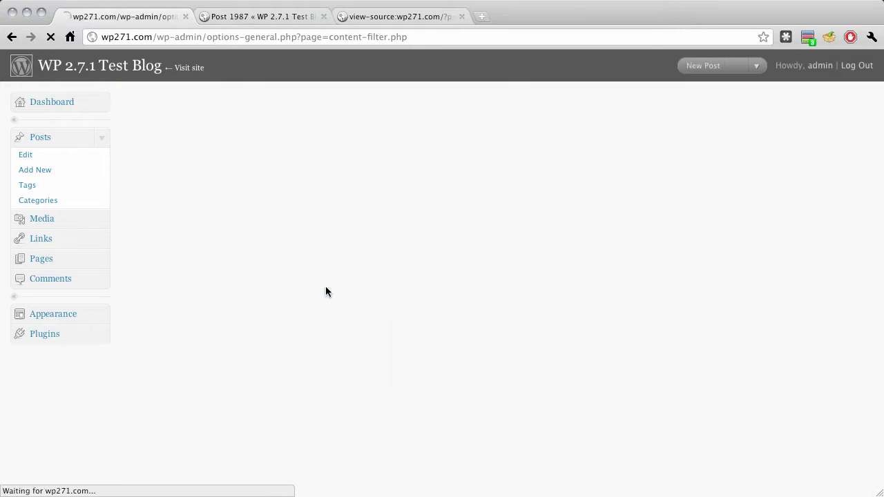
Reload the page source of Post 1987 and check the article markup for Word formatting code
click(259, 17)
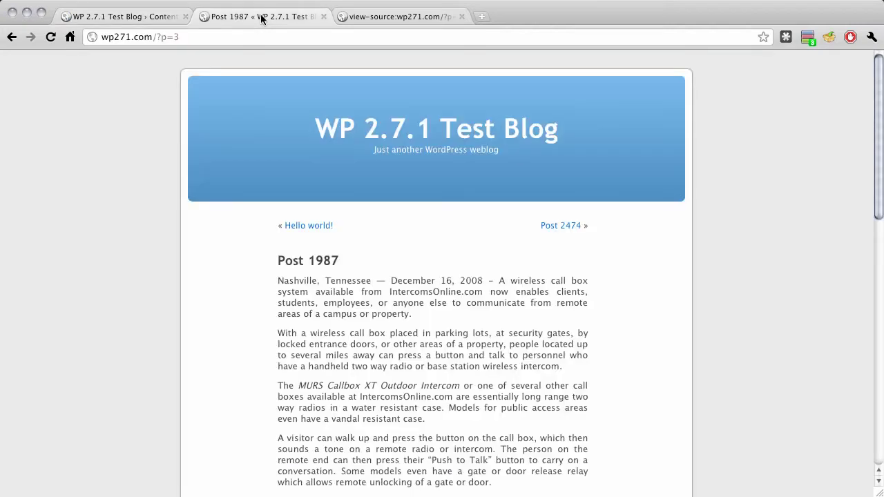
click(373, 16)
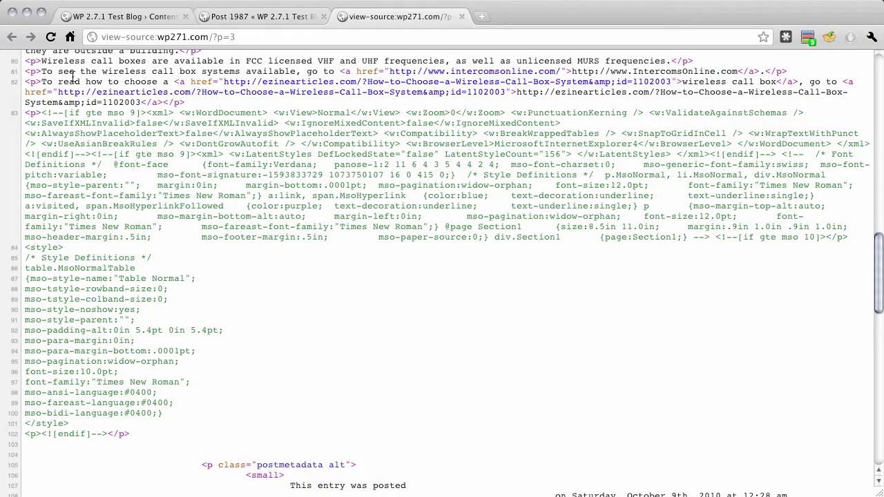
click(51, 37)
scroll(192, 181, down, 3)
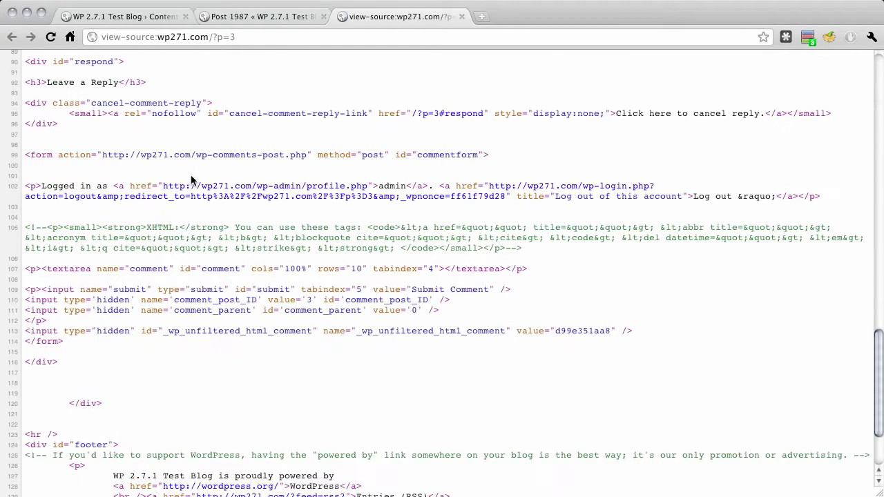
scroll(192, 181, up, 10)
scroll(191, 174, up, 10)
scroll(191, 175, down, 3)
Set the Content Filter's filtering mode back to Off and save the changes
click(243, 13)
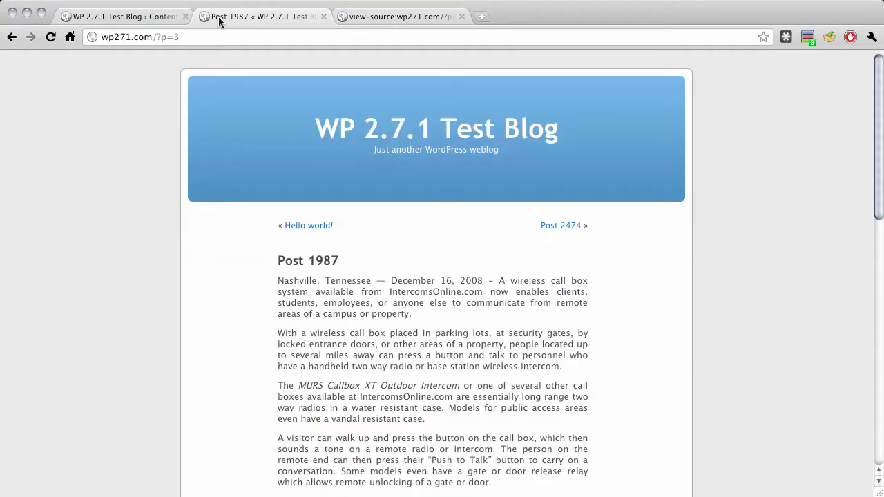
click(133, 16)
click(287, 261)
click(317, 306)
Go from Post 1987 to Post 2474 and highlight the improperly encoded characters in its first paragraphs
click(256, 17)
scroll(470, 247, down, 1)
scroll(477, 246, down, 3)
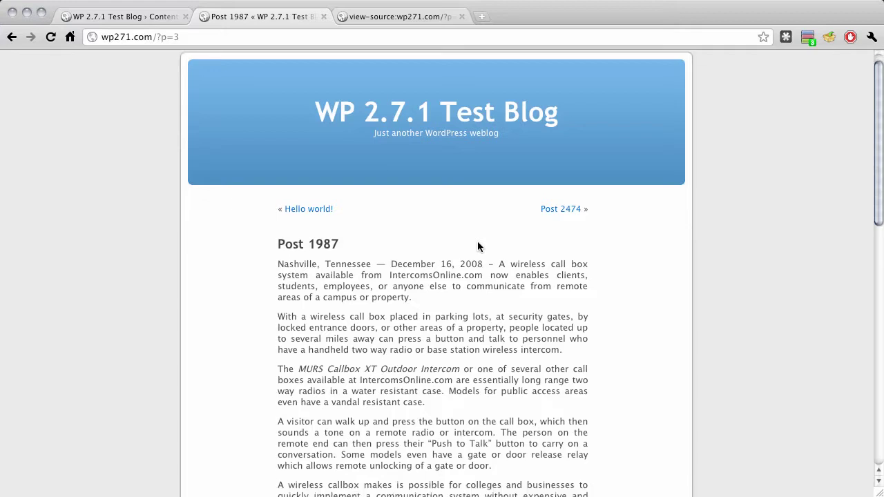
click(568, 203)
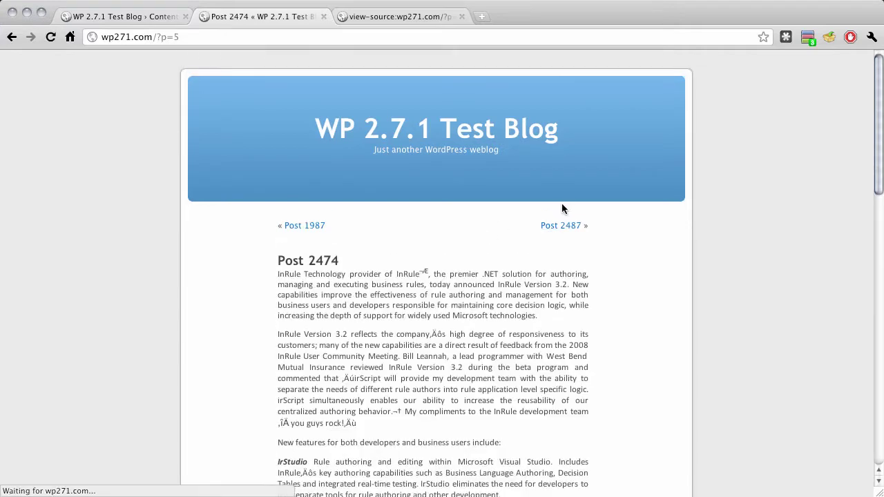
scroll(556, 206, down, 5)
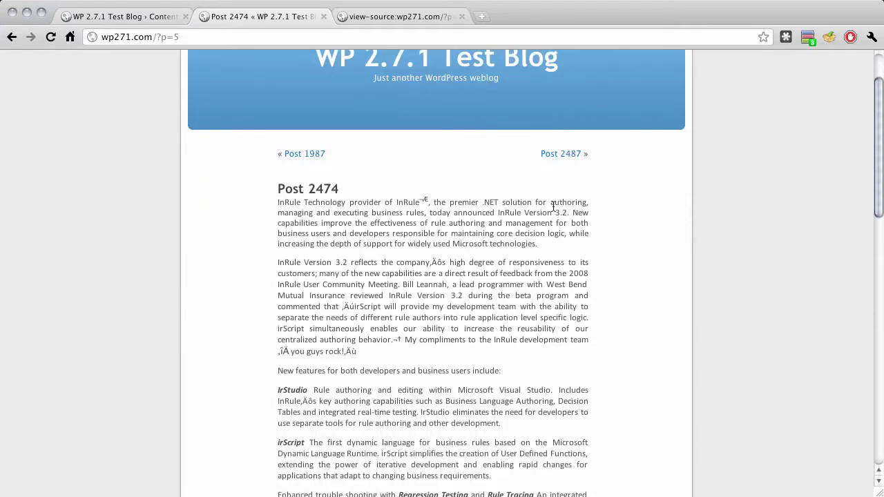
double_click(424, 202)
scroll(423, 202, down, 5)
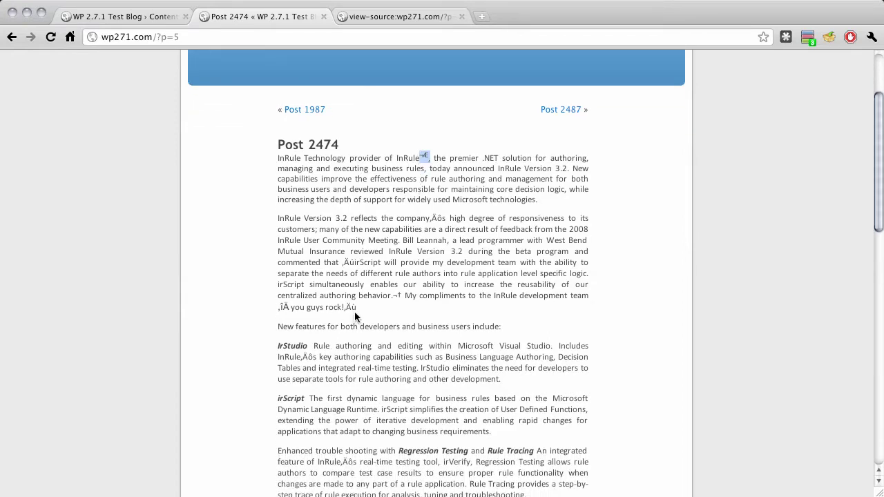
drag(356, 308, 344, 308)
drag(278, 310, 289, 308)
click(363, 307)
Move on through Post 2487 to Post 2612 and examine its fonts and character encoding
click(561, 109)
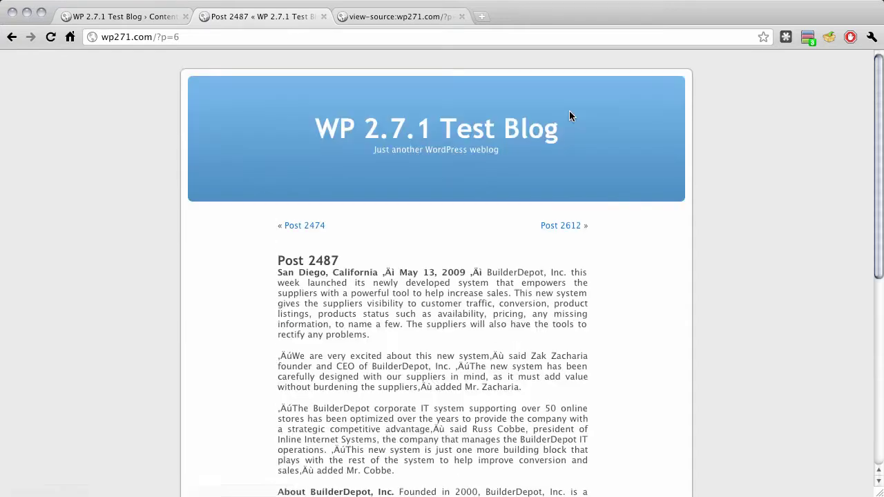
click(574, 228)
scroll(563, 237, down, 2)
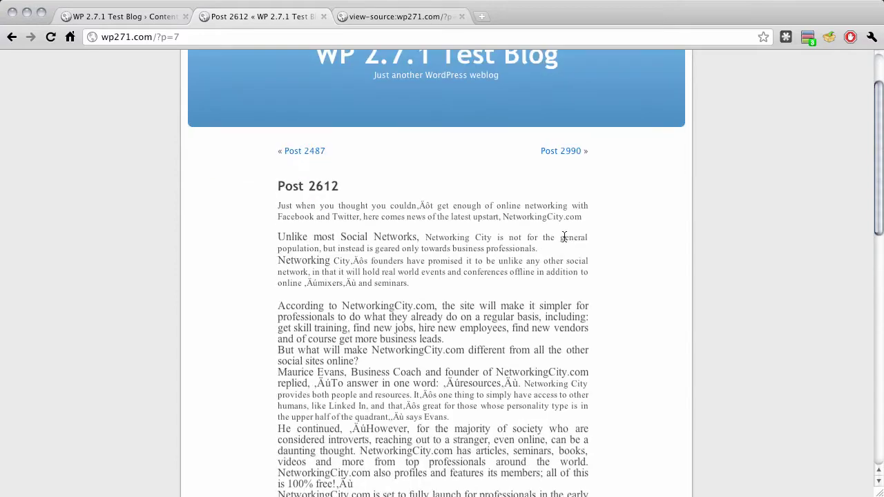
scroll(564, 237, down, 5)
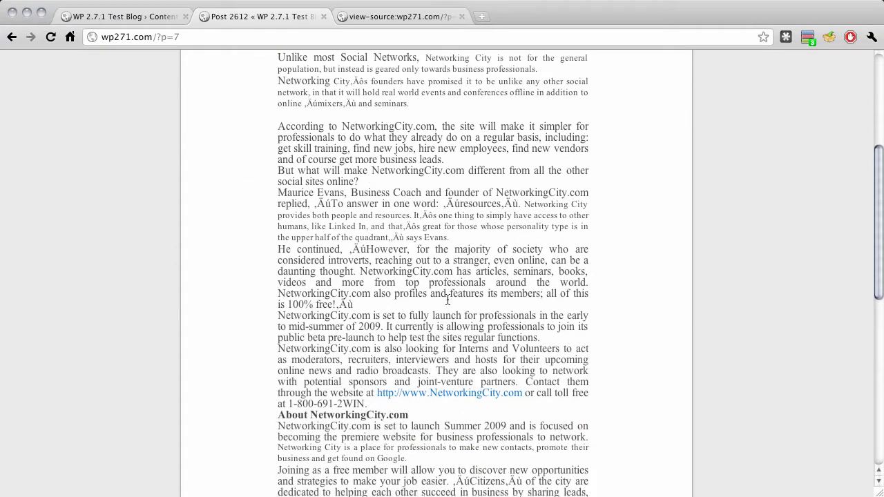
scroll(448, 300, down, 10)
scroll(448, 300, up, 8)
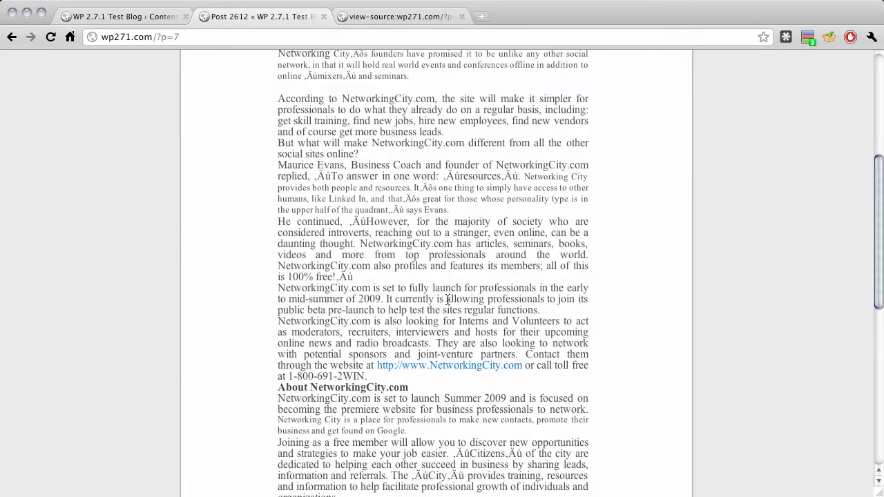
scroll(448, 300, up, 8)
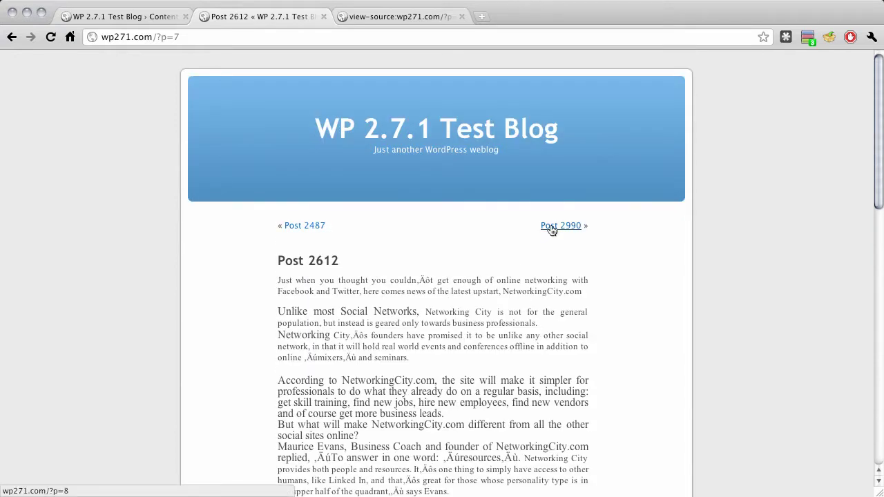
Inspect the span tags and style attributes in Post 2612's page source, close it, and review the displayed article
right_click(470, 256)
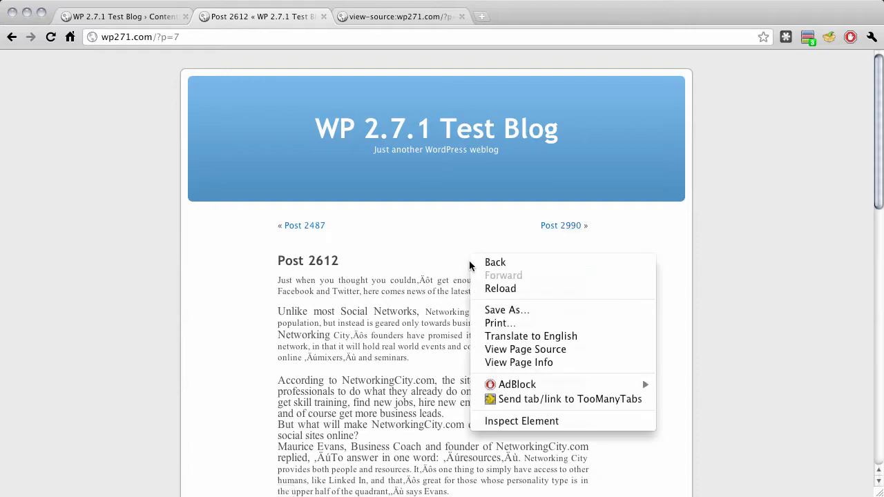
click(510, 351)
scroll(371, 271, down, 10)
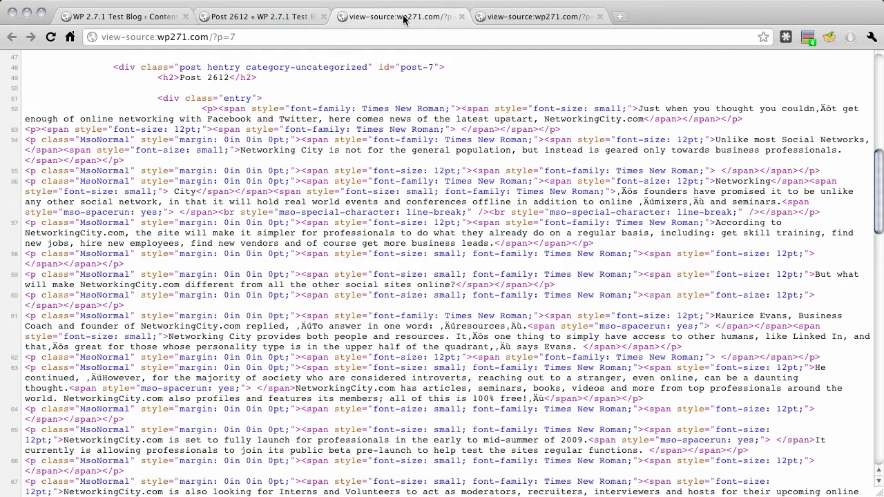
click(461, 16)
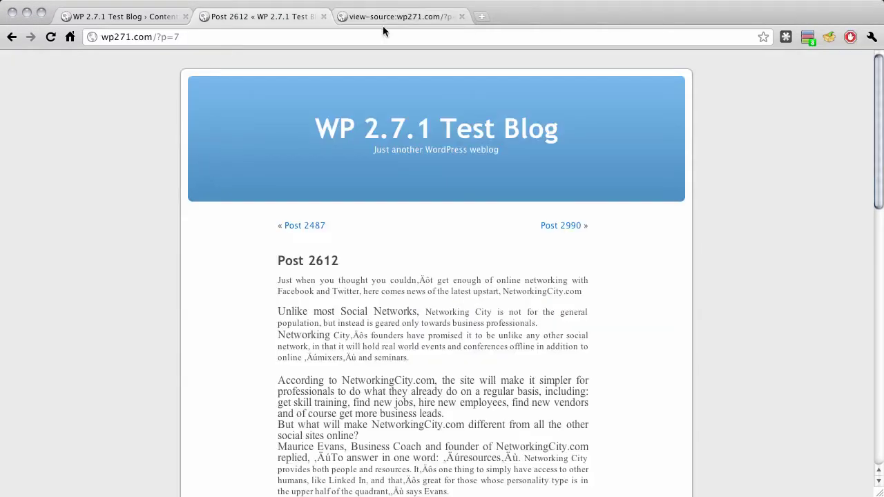
scroll(503, 280, down, 10)
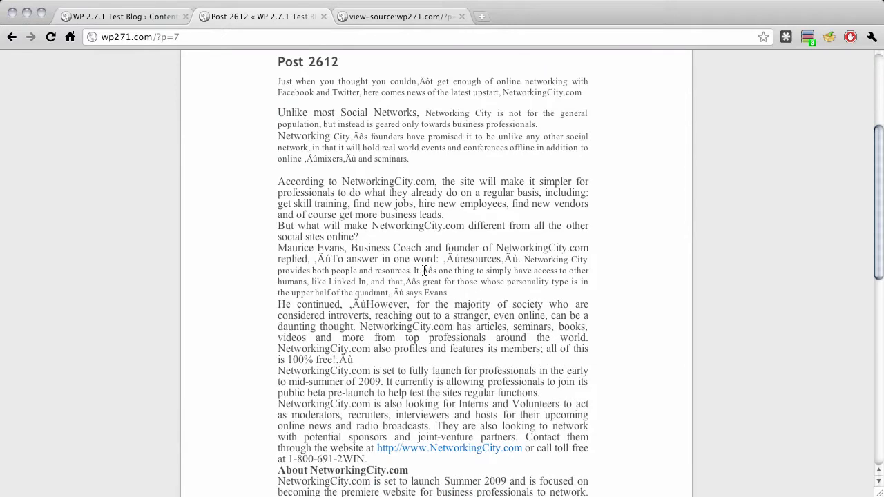
Go on from Post 2612 to Post 4397 and highlight the Word font and style definitions at the start of its content
scroll(420, 271, up, 10)
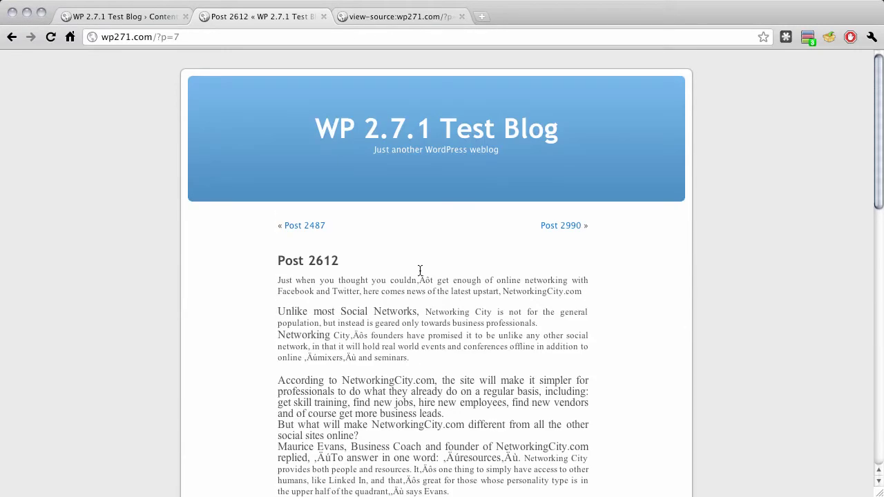
click(560, 226)
click(559, 226)
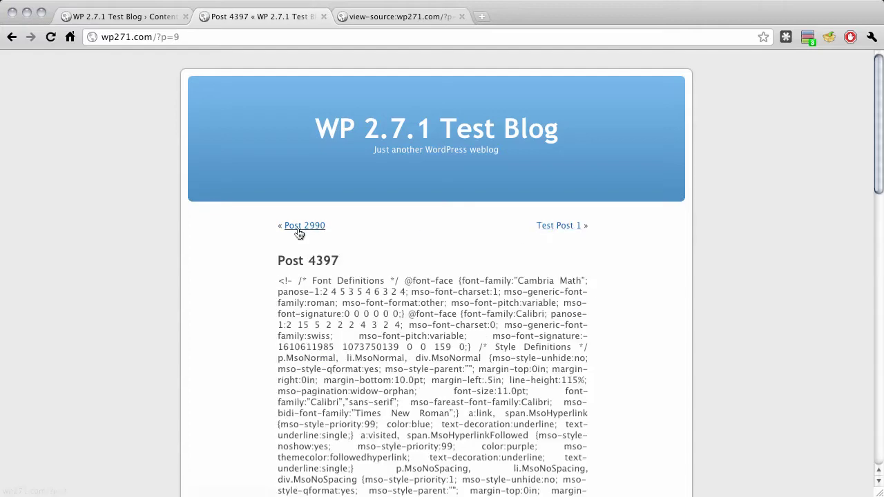
scroll(300, 241, down, 4)
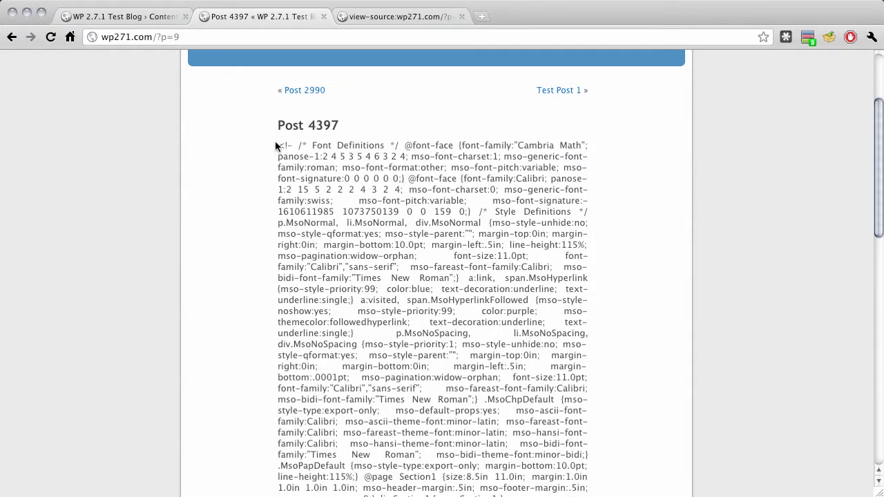
drag(280, 146, 558, 398)
click(560, 399)
scroll(560, 402, down, 2)
scroll(559, 402, down, 12)
scroll(556, 400, up, 18)
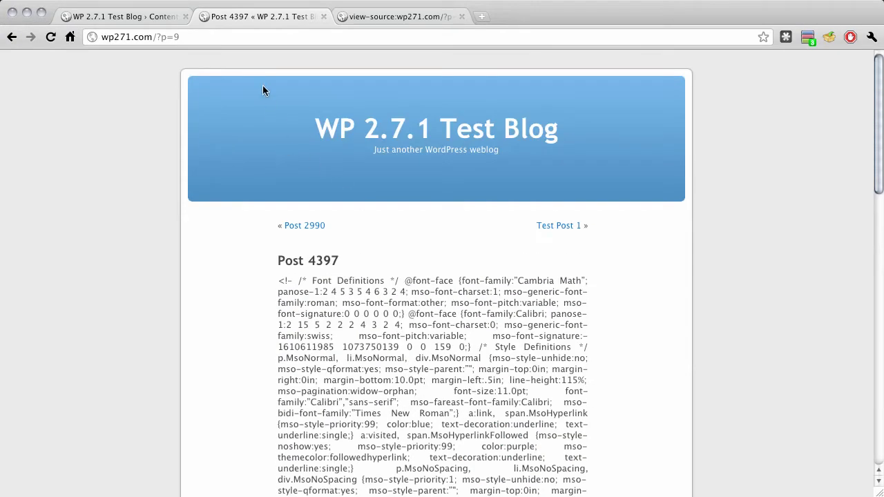
Close the leftover page source and Post 4397, returning to the Content Filter settings
scroll(262, 85, down, 1)
click(385, 22)
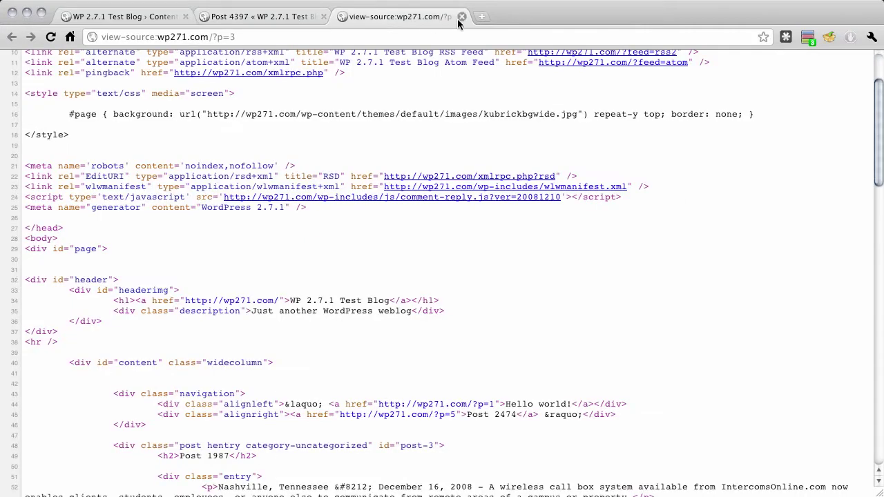
click(462, 16)
click(324, 17)
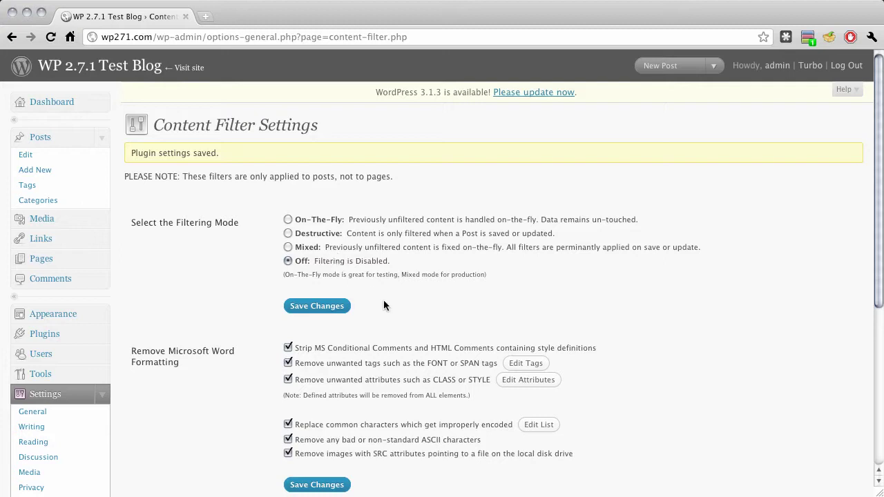
Set the Content Filter's filtering mode to On-The-Fly and save the changes
scroll(444, 324, down, 1)
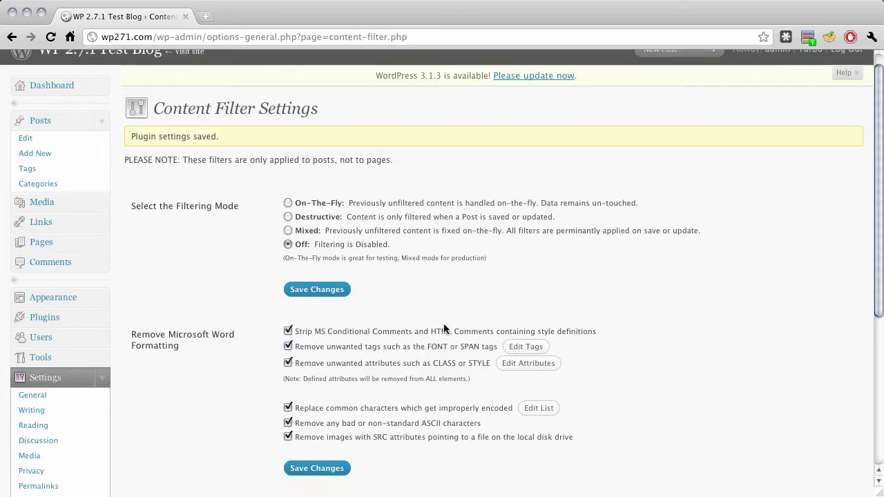
scroll(444, 324, up, 1)
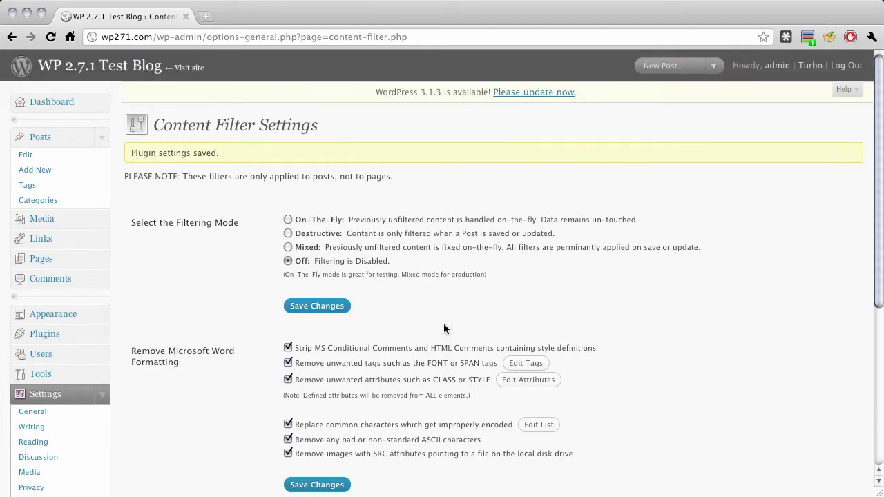
click(288, 220)
click(332, 309)
Load wp271.com in a new tab, open Post 16514 and review its filtered content
click(205, 18)
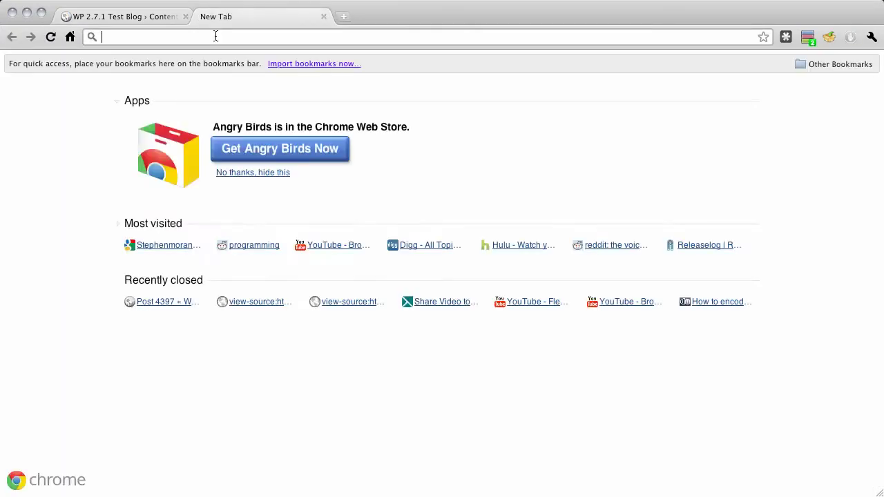
text(wp271.com)
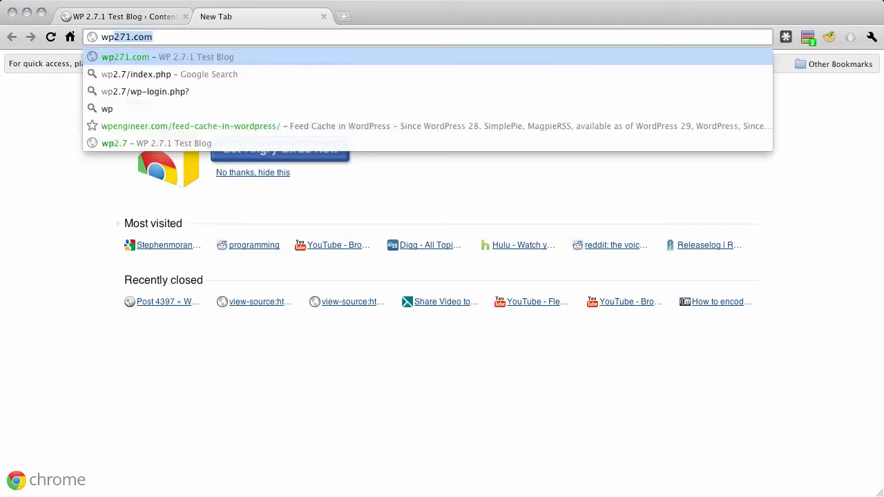
key(Return)
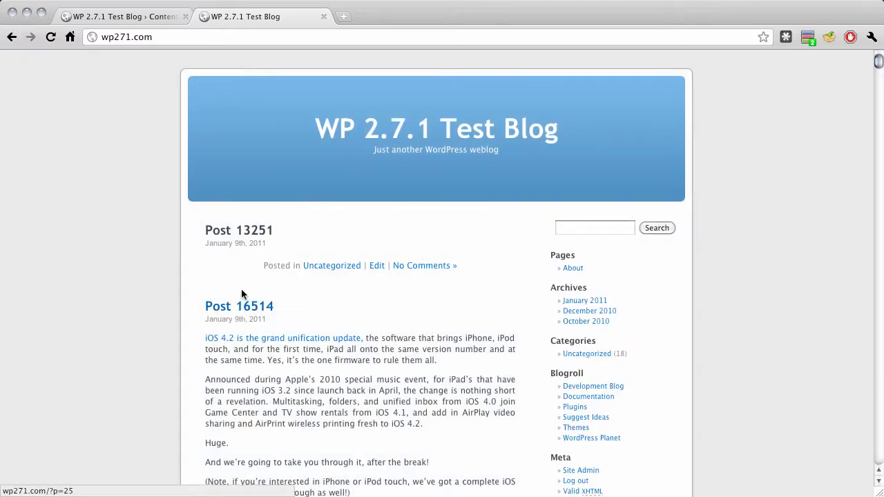
click(249, 306)
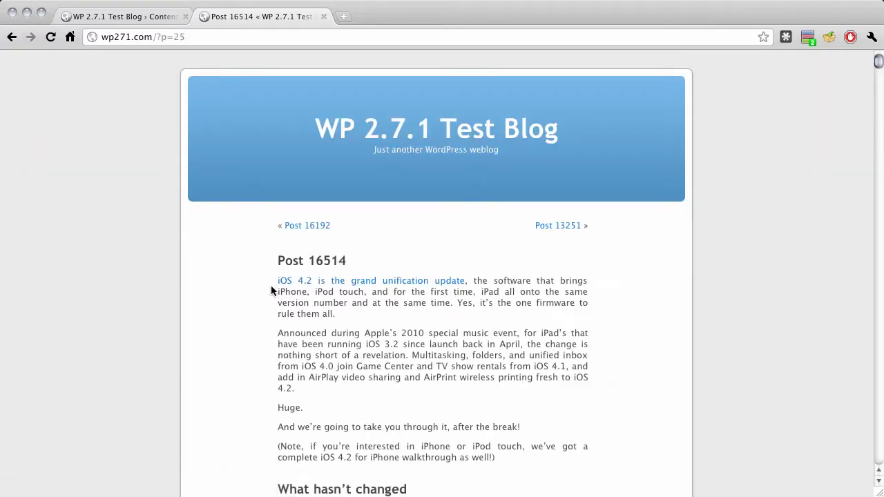
scroll(286, 283, down, 10)
scroll(302, 266, up, 10)
Go back through Post 16192 to Post 17272 and review its filtered text
click(293, 227)
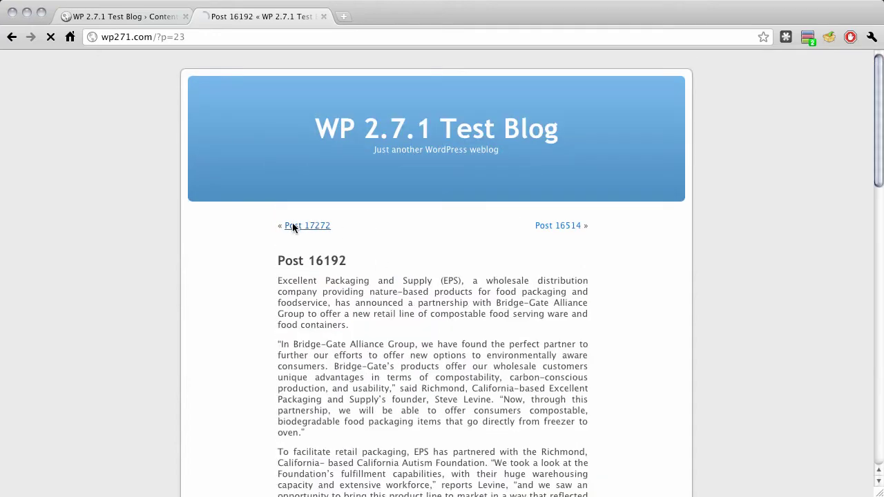
click(293, 227)
scroll(293, 226, down, 3)
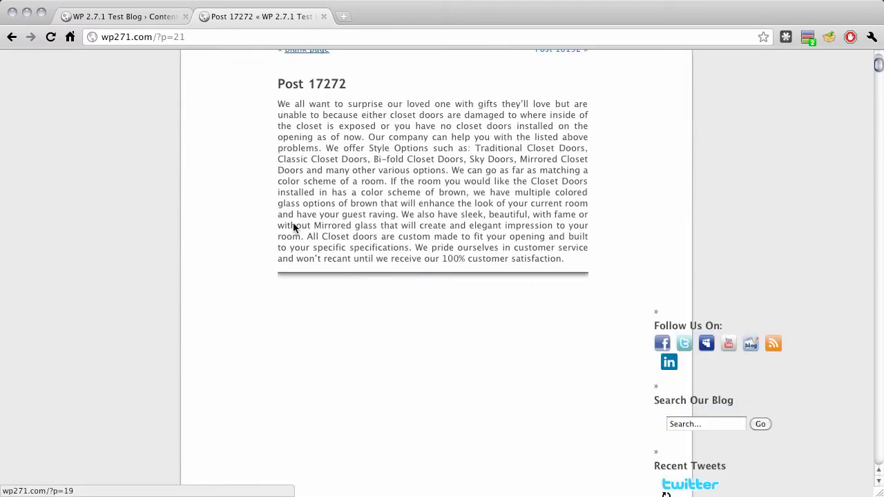
scroll(293, 228, up, 3)
Go back past the blank page and New Test to Test Post 5 and review the filtered article
click(297, 226)
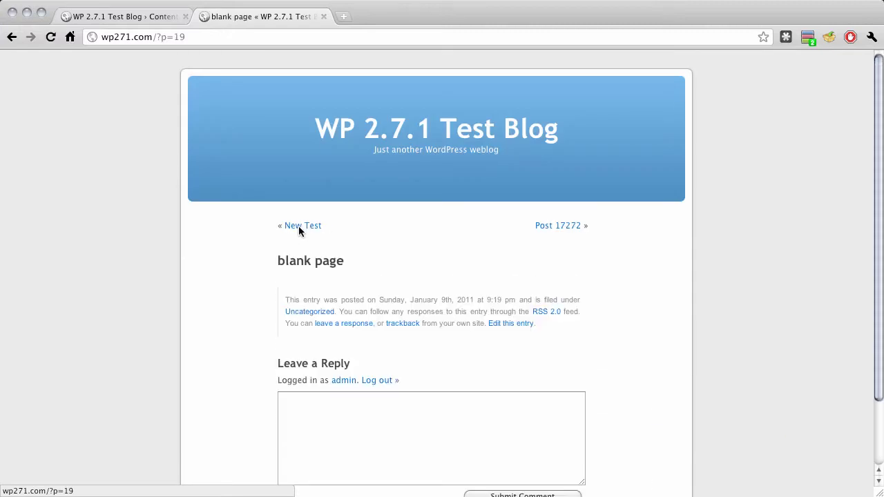
click(299, 227)
click(298, 227)
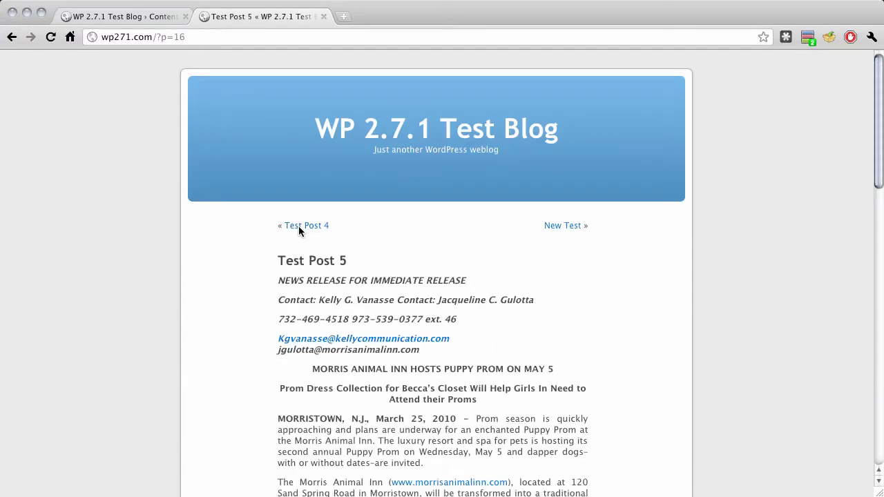
scroll(299, 226, down, 6)
scroll(298, 226, up, 6)
Go back through Test Post 4 to Test Post 3 and look over its filtered content
click(299, 226)
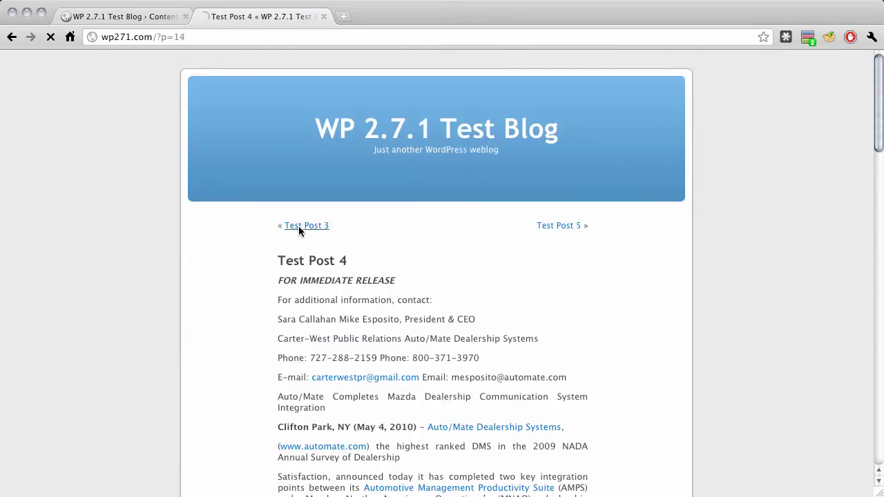
click(298, 227)
scroll(298, 230, down, 8)
scroll(299, 232, up, 8)
Go back through Post 4397 to Post 2990, review its filtered article, and continue to Post 2612
click(297, 226)
click(297, 226)
click(297, 226)
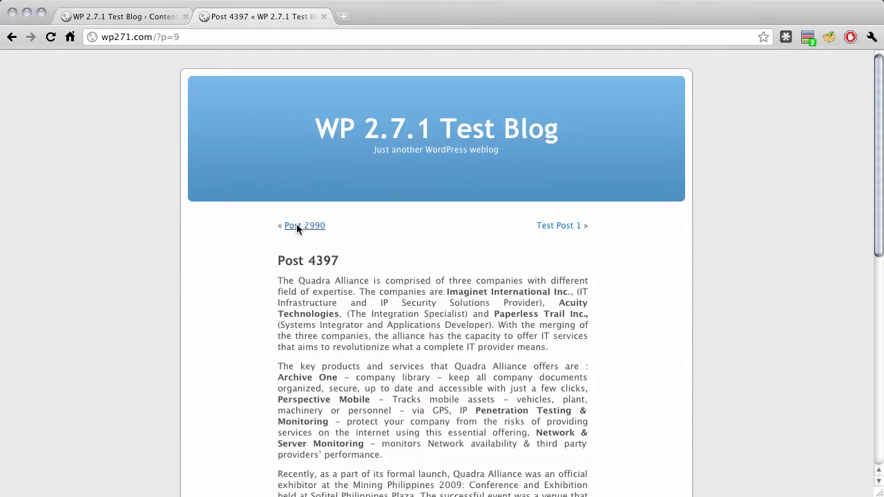
click(297, 226)
scroll(297, 228, down, 10)
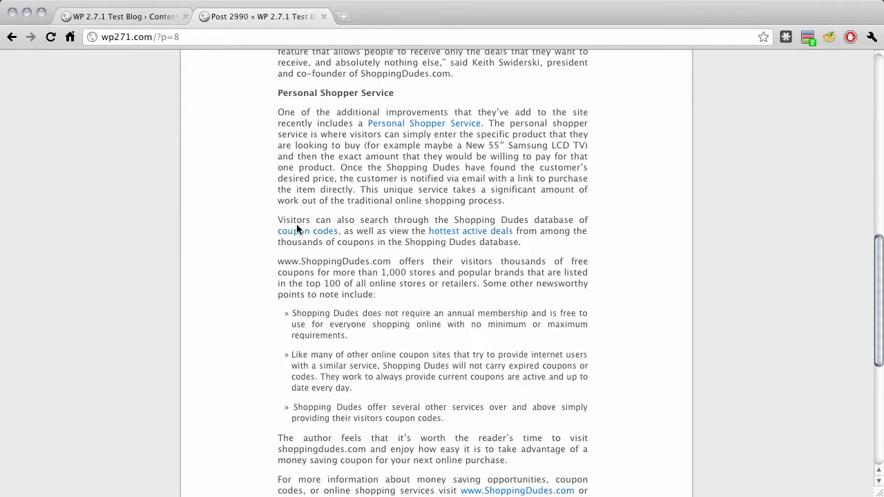
scroll(297, 229, down, 3)
scroll(297, 230, up, 10)
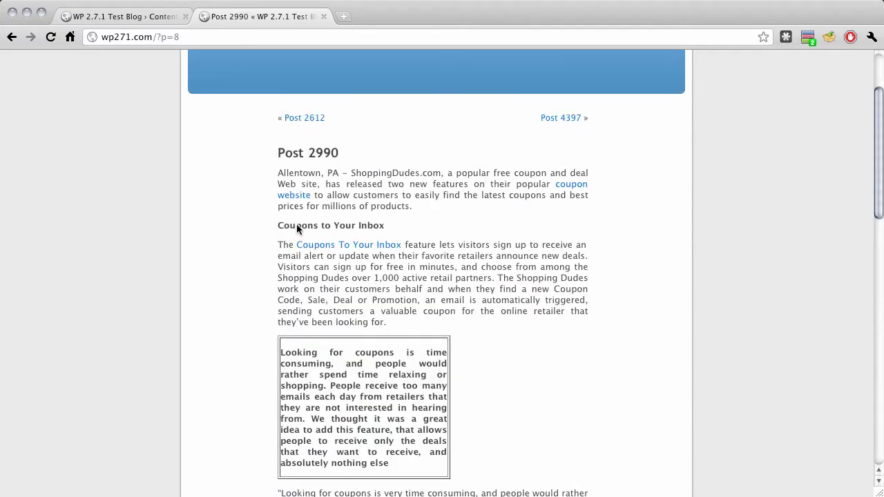
click(299, 118)
Return to the Content Filter settings, examine the editable list of tags to remove, and close it unchanged
click(142, 14)
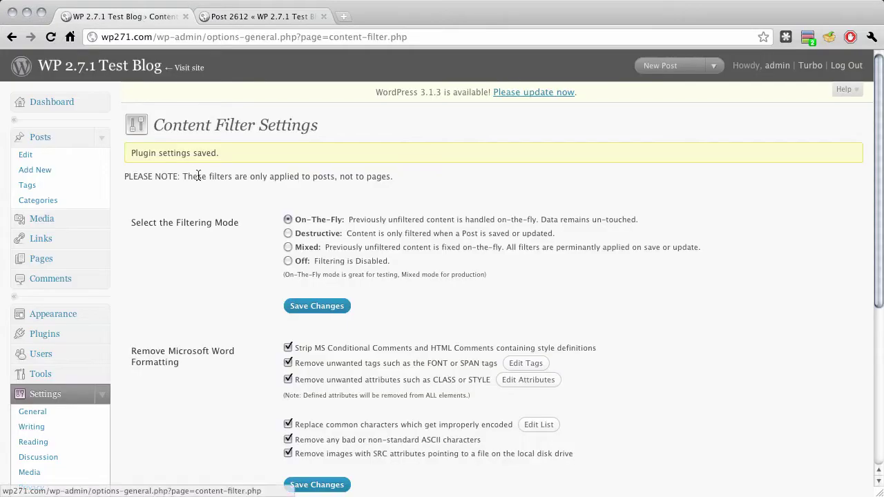
scroll(199, 176, down, 5)
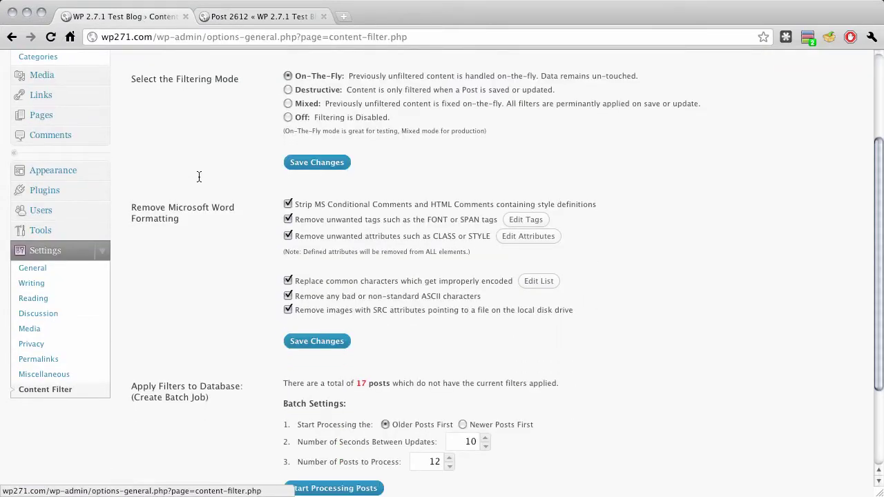
scroll(199, 177, down, 1)
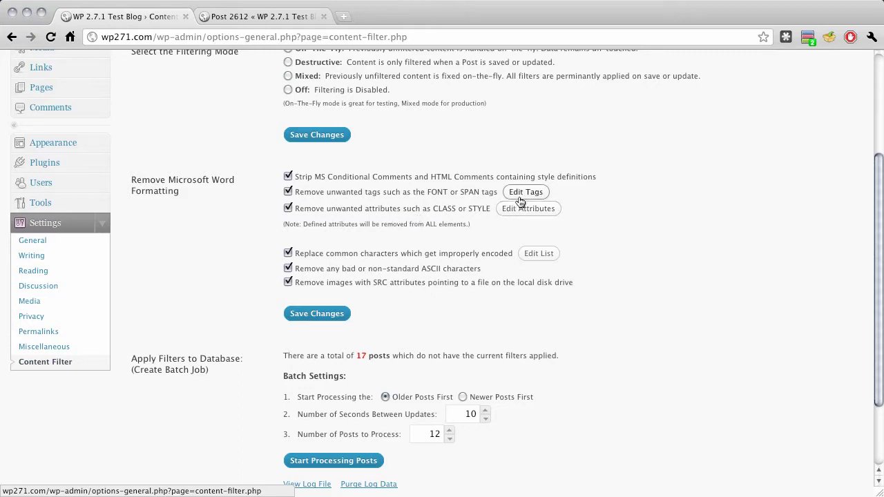
click(519, 193)
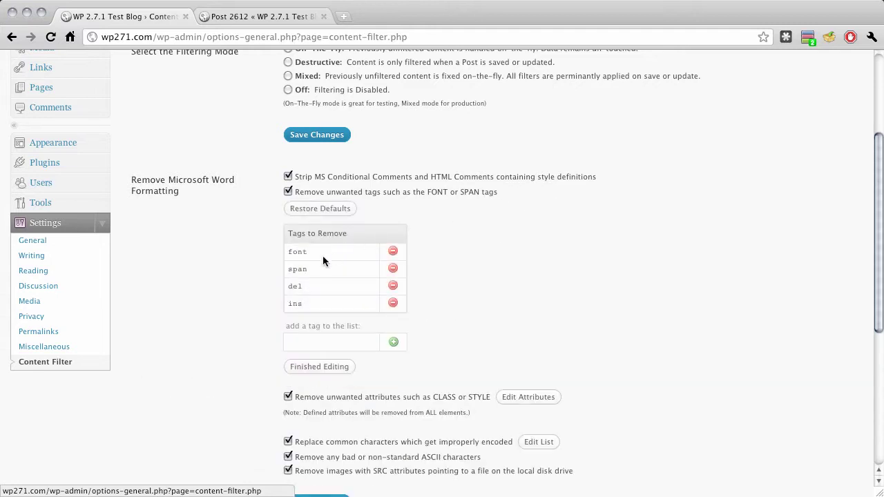
click(320, 288)
click(320, 305)
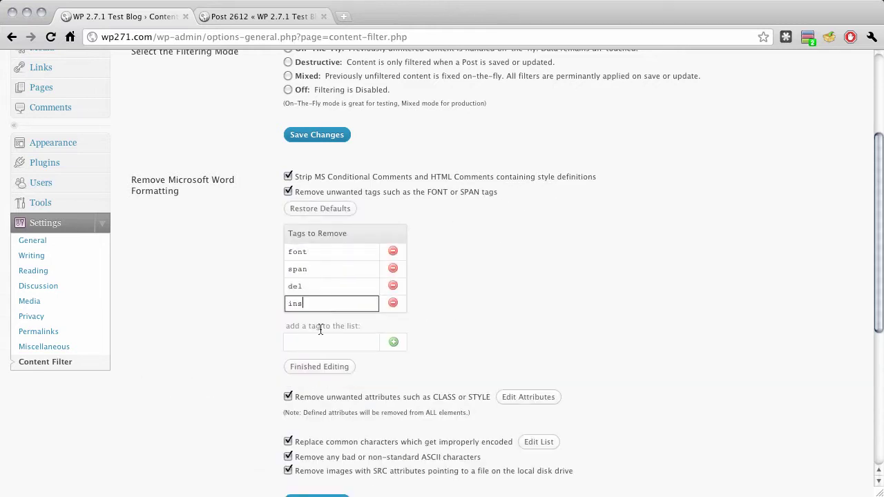
click(487, 305)
scroll(454, 242, down, 1)
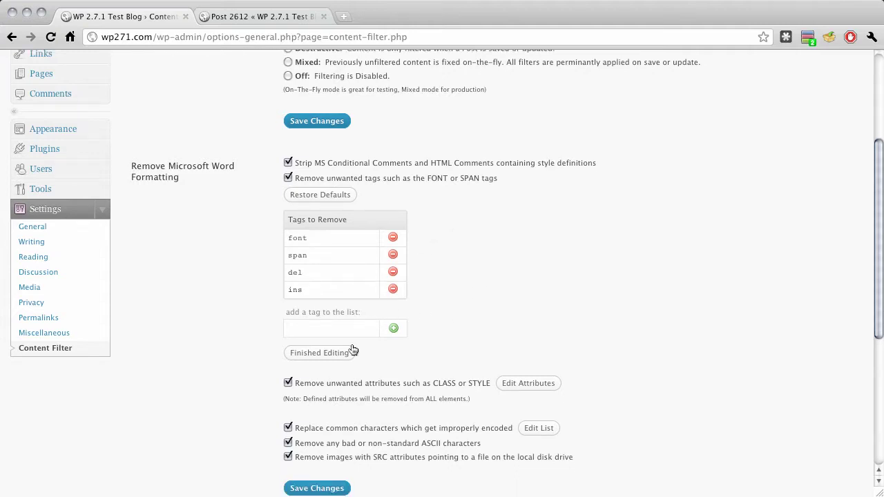
click(332, 354)
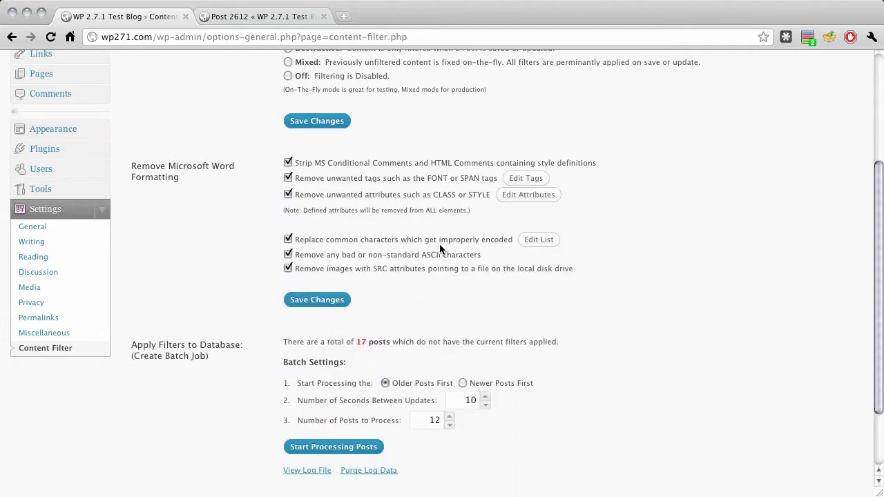
Open the list of attributes to remove, look through its entries, and finish editing
click(536, 195)
scroll(494, 223, down, 1)
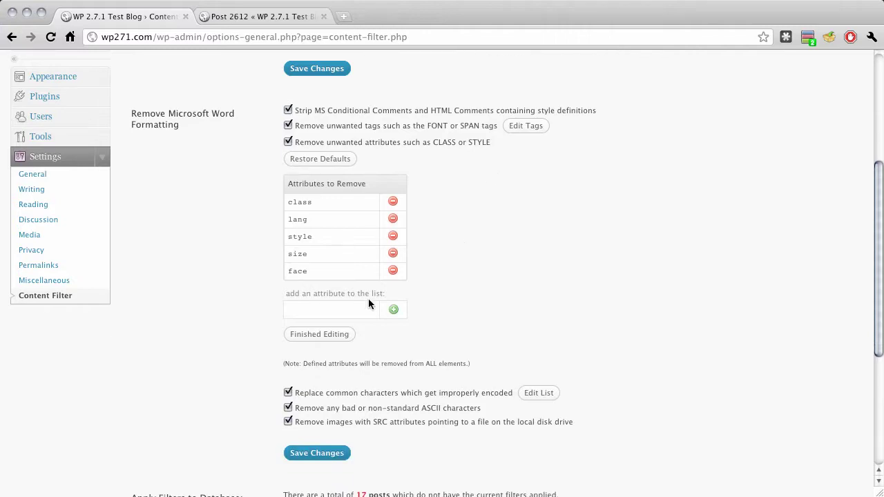
click(317, 335)
Open the list of improperly encoded characters and look through all of its replacement pairs
scroll(449, 207, down, 1)
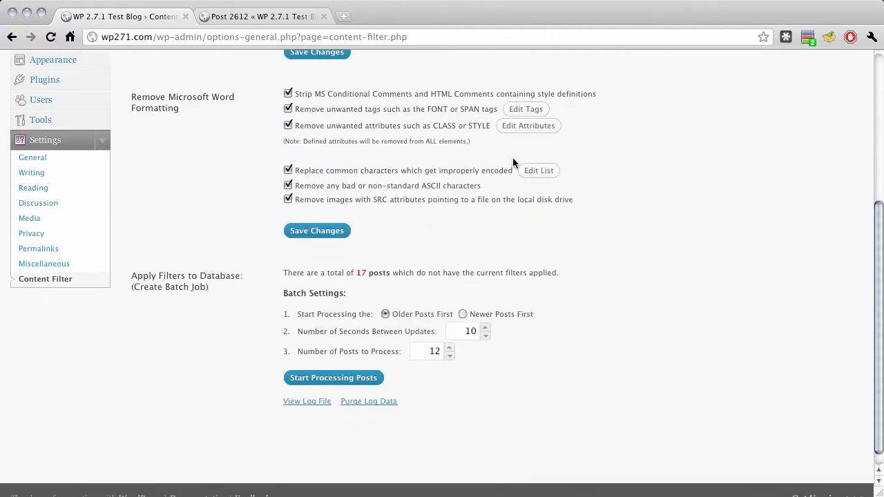
click(538, 171)
scroll(456, 180, down, 10)
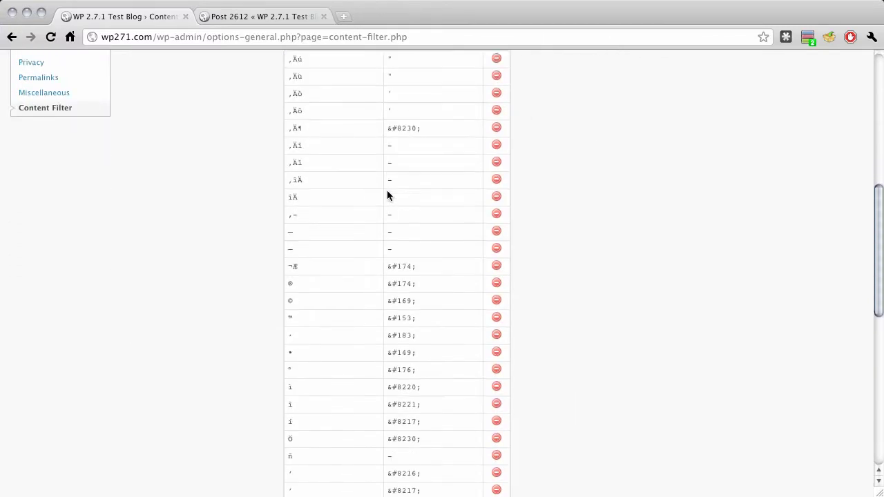
scroll(361, 233, down, 3)
scroll(358, 249, up, 8)
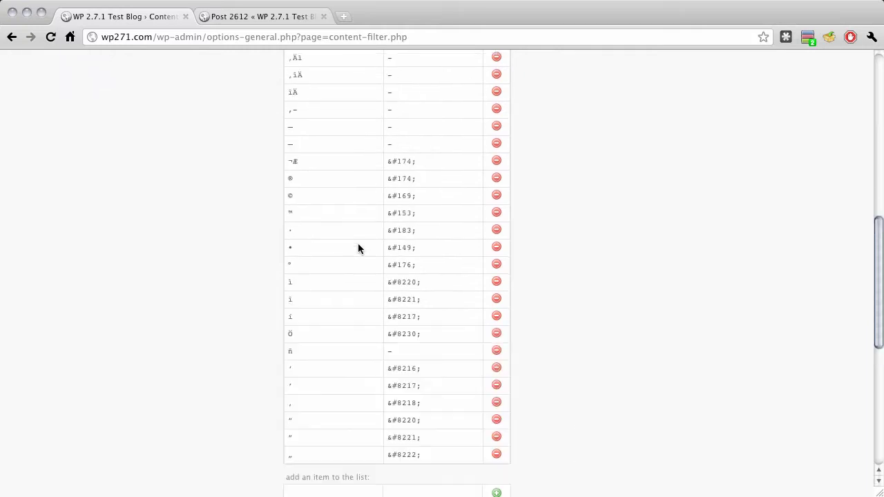
scroll(358, 249, up, 6)
Inspect individual Replace With entries near the start of the character list, including the quote, &#8230; and dash replacements
click(440, 248)
scroll(412, 235, down, 2)
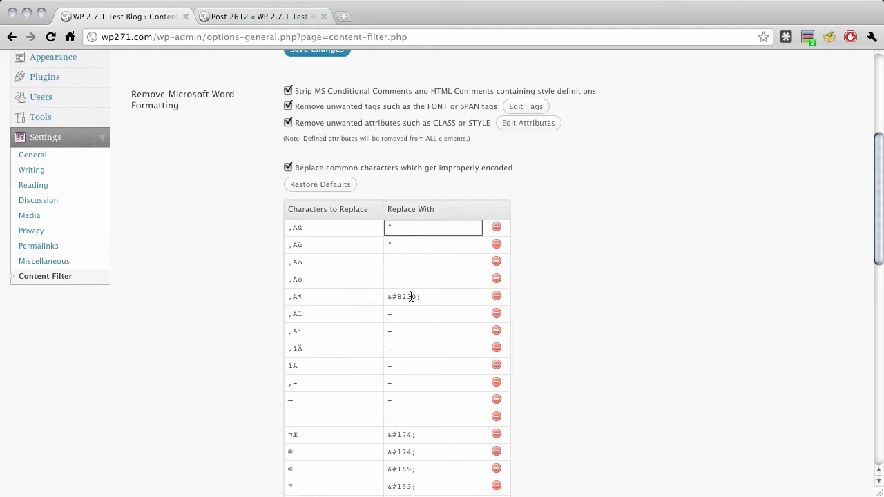
click(418, 297)
click(425, 316)
click(426, 332)
click(568, 277)
Finish editing the character list and highlight the option that removes images whose SRC points to the local disk drive
scroll(547, 265, down, 9)
scroll(545, 266, down, 5)
click(315, 336)
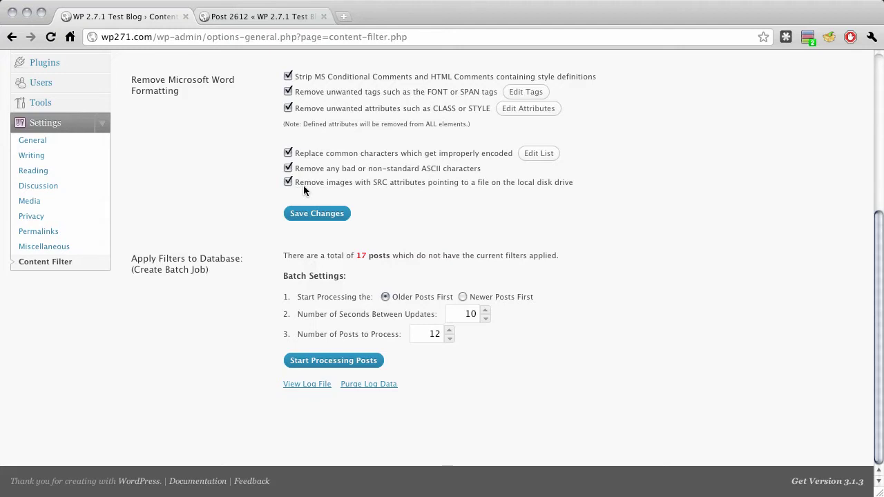
triple_click(303, 185)
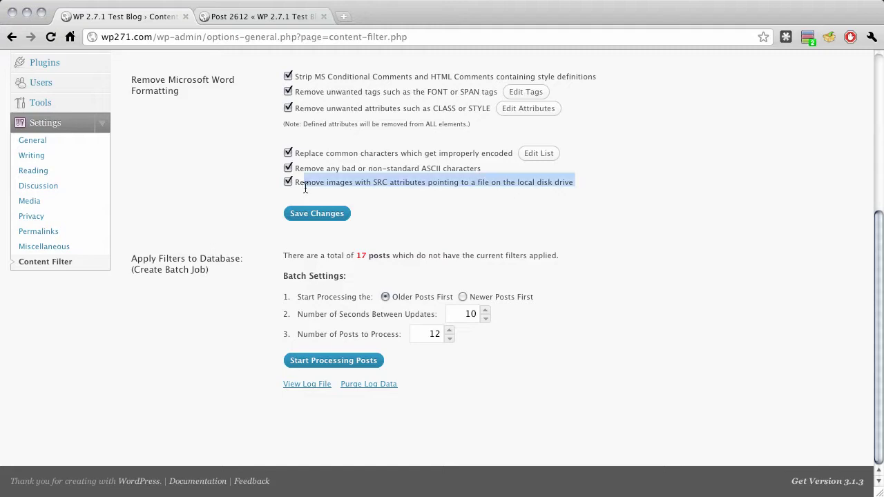
click(306, 190)
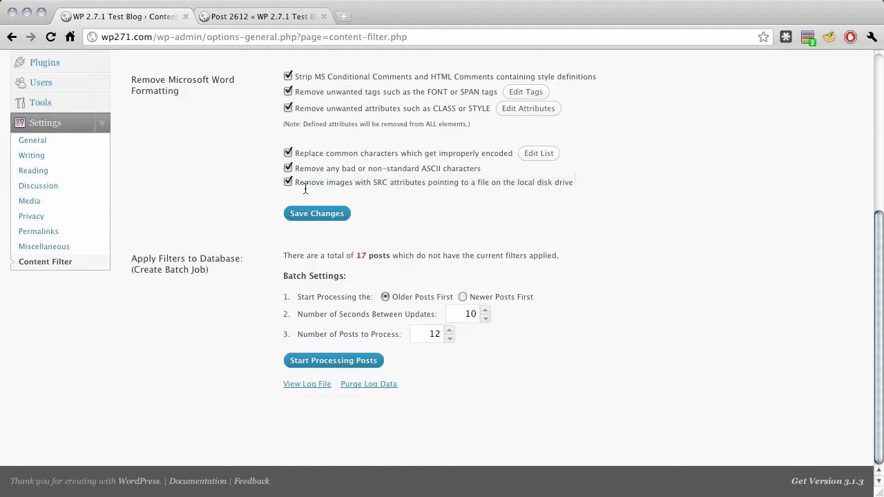
Highlight the text of the option that removes images stored on the local disk drive, and clear the selection
triple_click(305, 191)
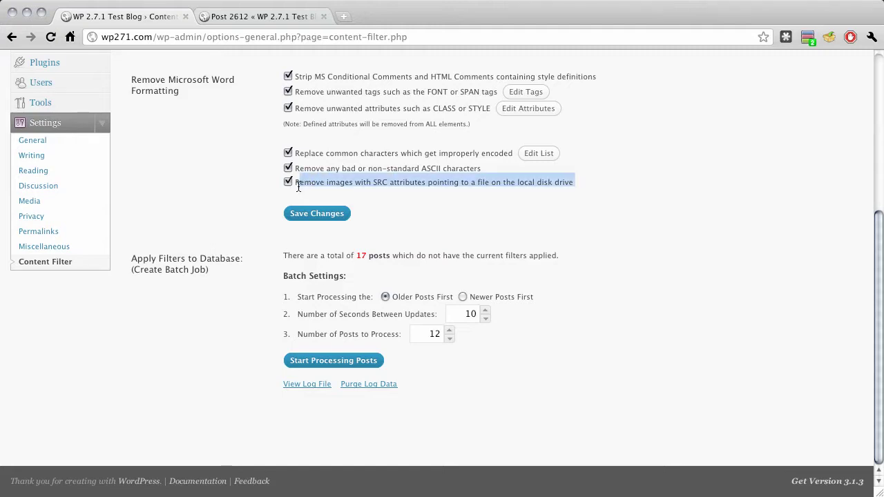
click(384, 207)
Review the filtering mode descriptions and select the Destructive mode
scroll(395, 225, up, 5)
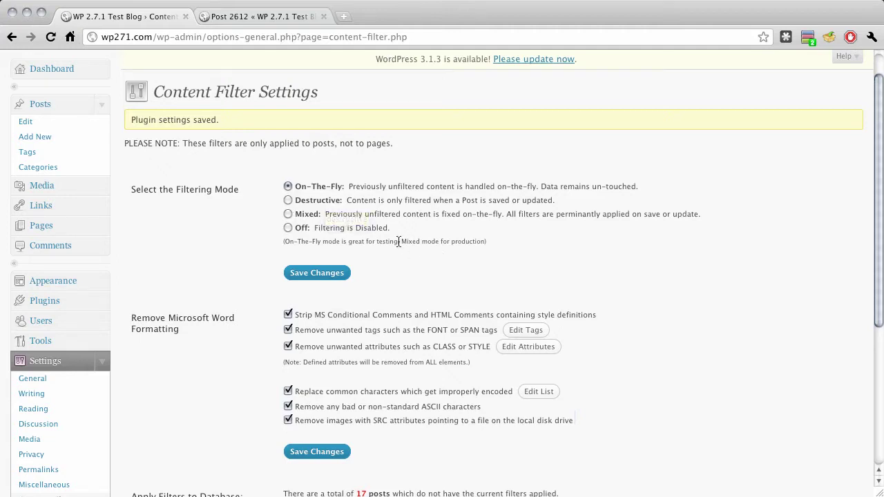
scroll(398, 241, down, 1)
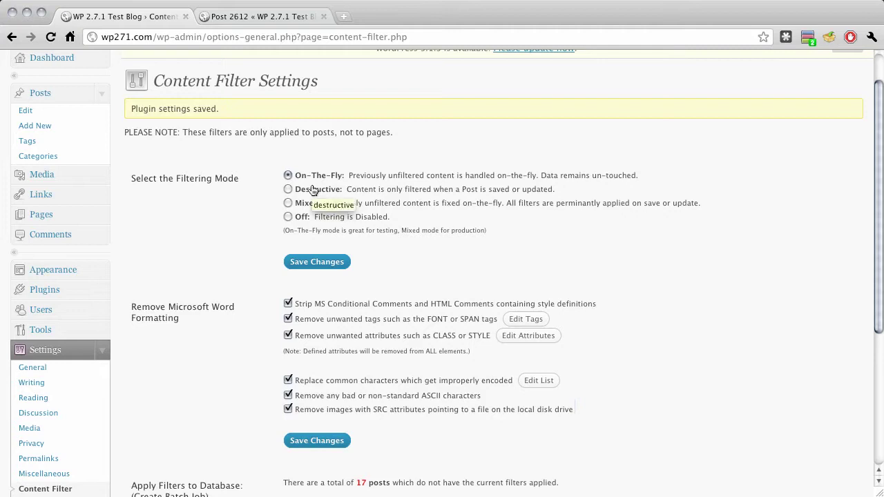
scroll(312, 191, down, 1)
scroll(312, 191, down, 1)
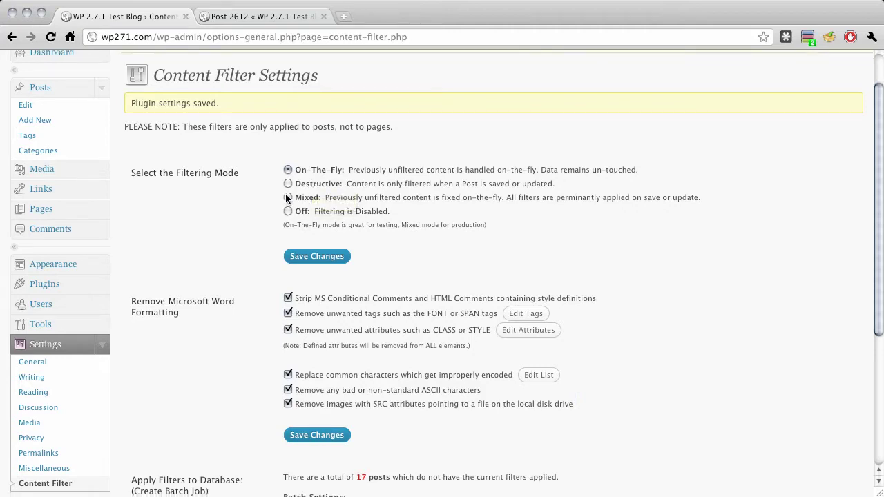
click(288, 184)
click(289, 184)
Examine the Word formatting options, the batch job settings and the filtering modes across the Content Filter Settings page
scroll(360, 216, down, 1)
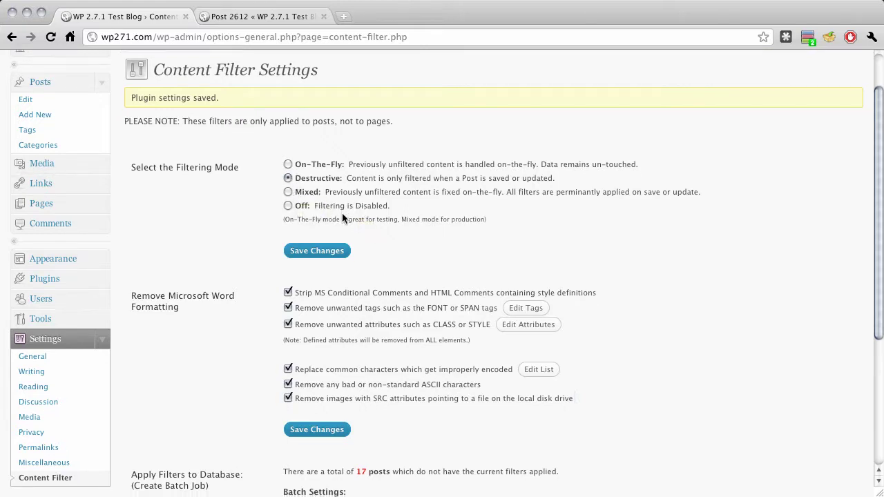
scroll(311, 173, down, 2)
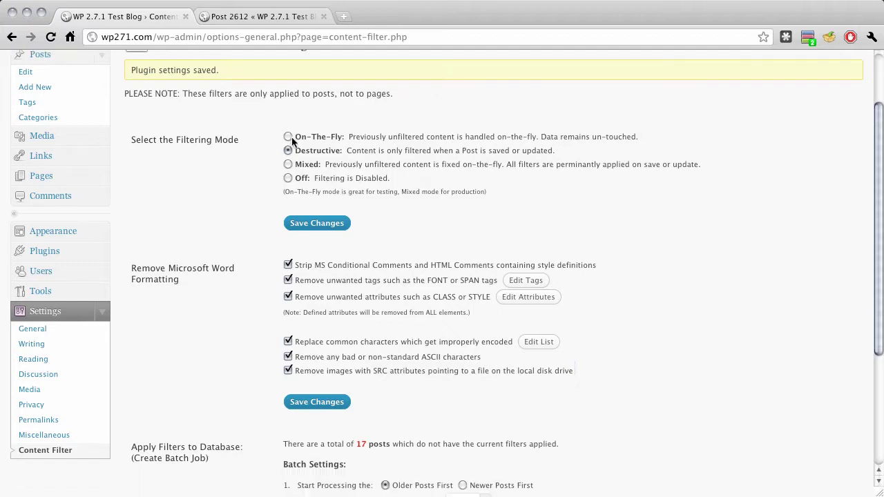
scroll(305, 161, down, 5)
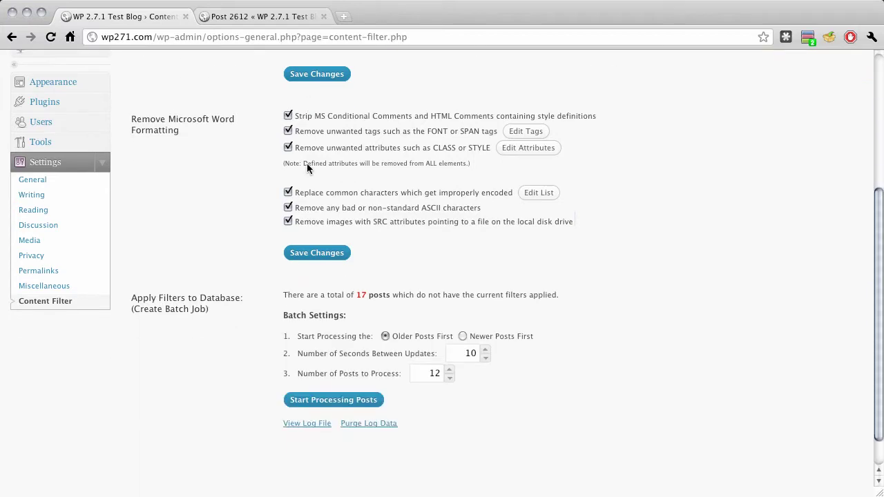
scroll(306, 163, down, 1)
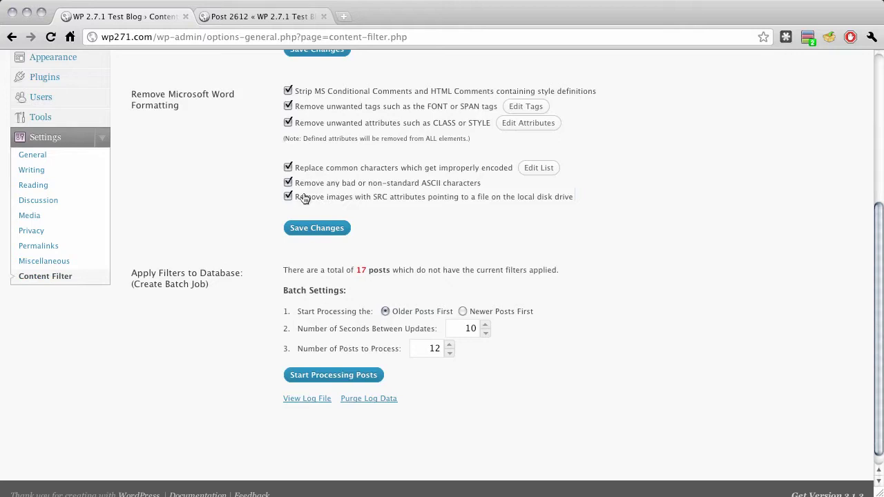
scroll(465, 268, down, 1)
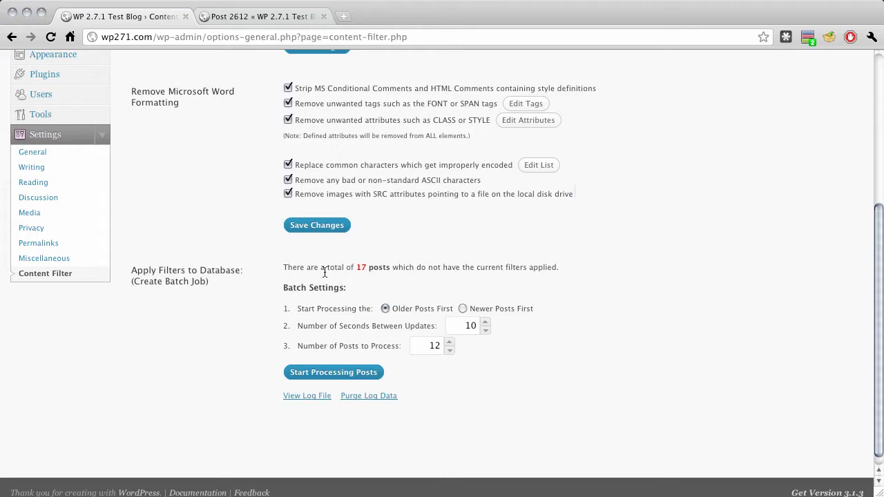
scroll(324, 273, up, 3)
scroll(324, 273, down, 1)
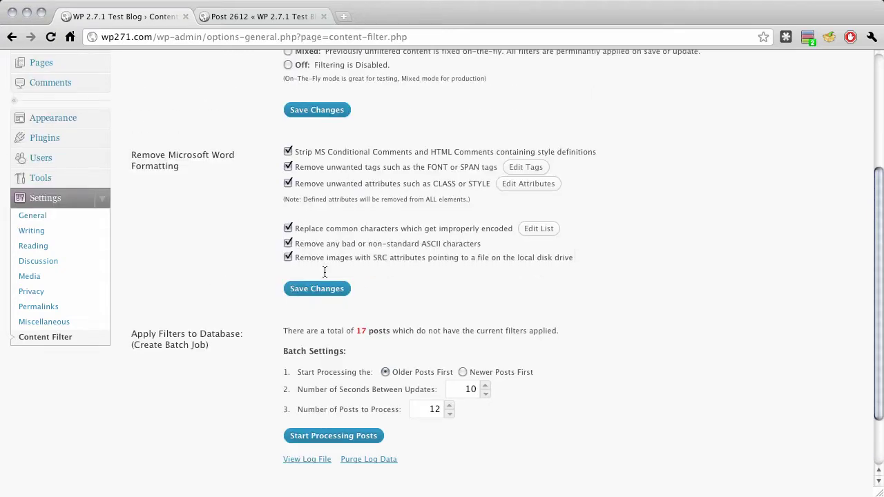
scroll(325, 273, down, 1)
scroll(324, 272, down, 1)
scroll(325, 272, down, 1)
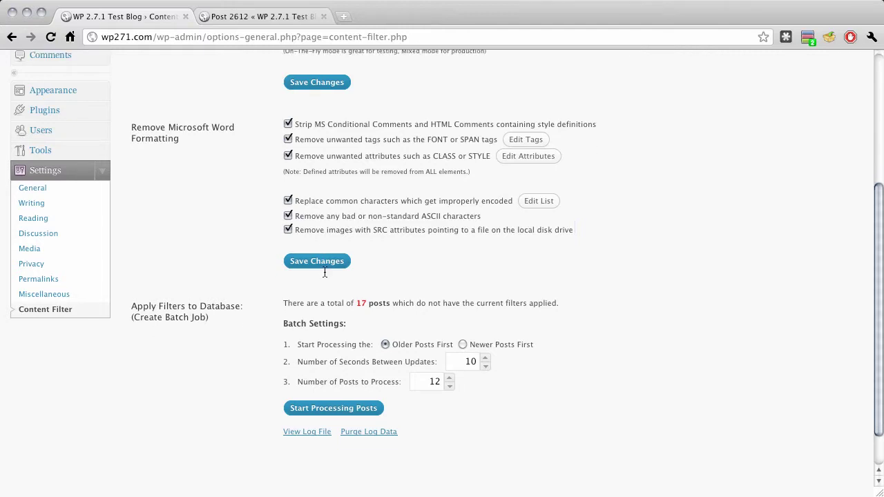
scroll(325, 272, up, 5)
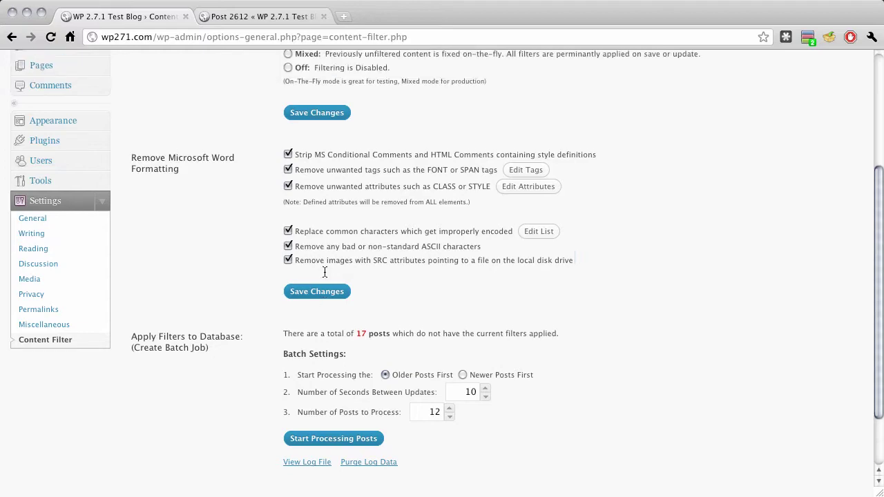
scroll(325, 272, up, 3)
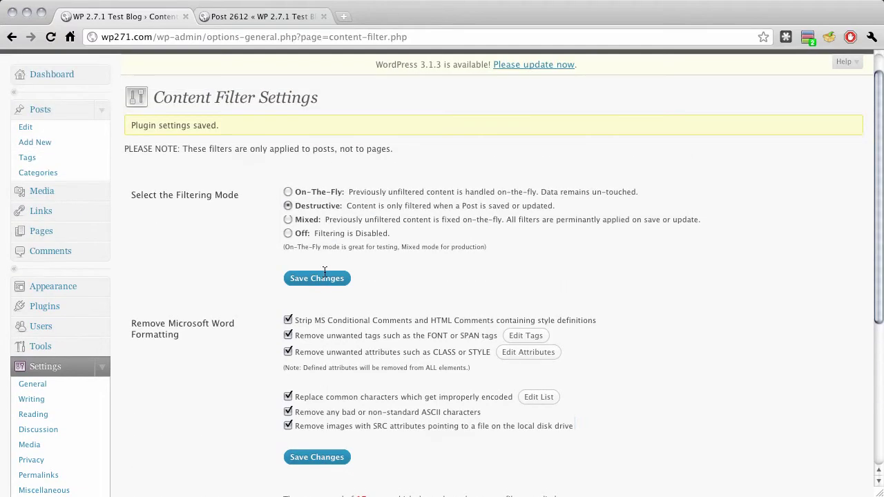
scroll(325, 272, down, 7)
scroll(324, 272, down, 2)
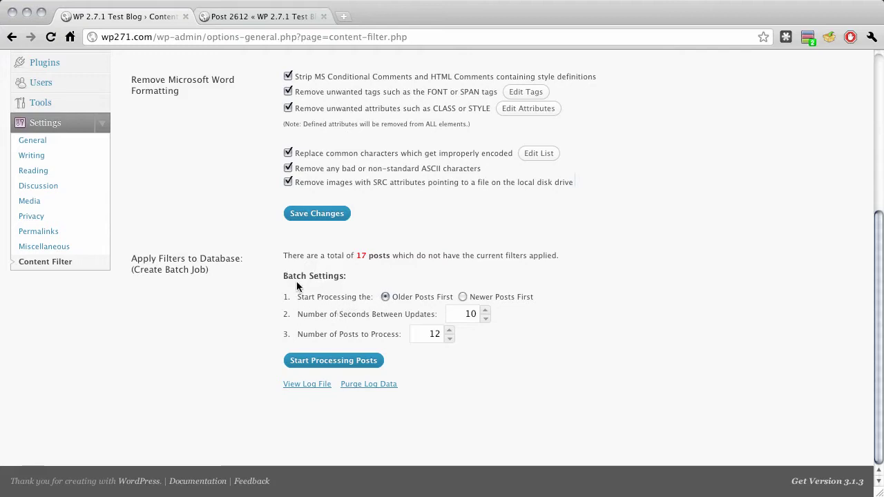
Set the batch job to Older Posts First with 5 posts to process, start it, and confirm destructively applying the filters to the database
scroll(327, 301, up, 1)
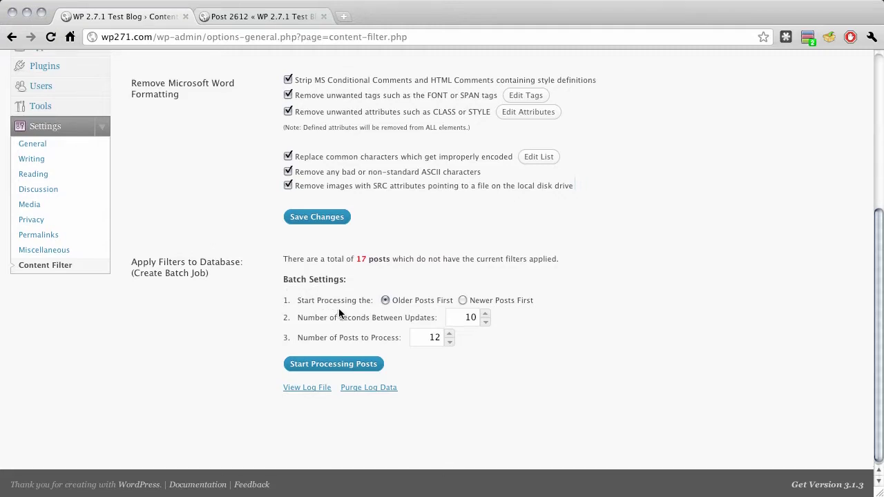
scroll(339, 312, up, 1)
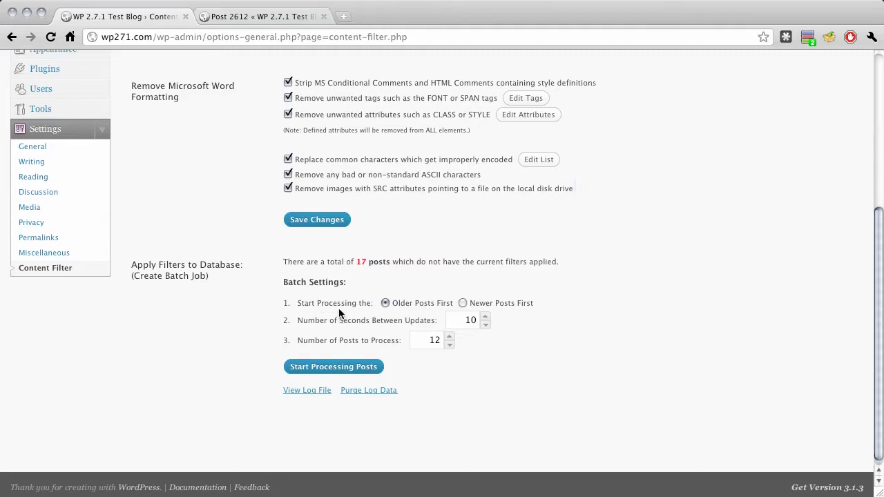
click(463, 302)
click(398, 305)
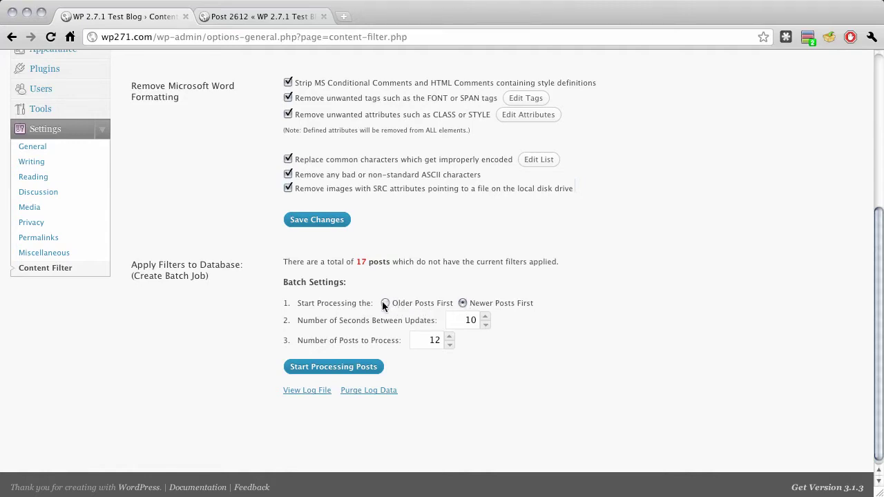
click(449, 345)
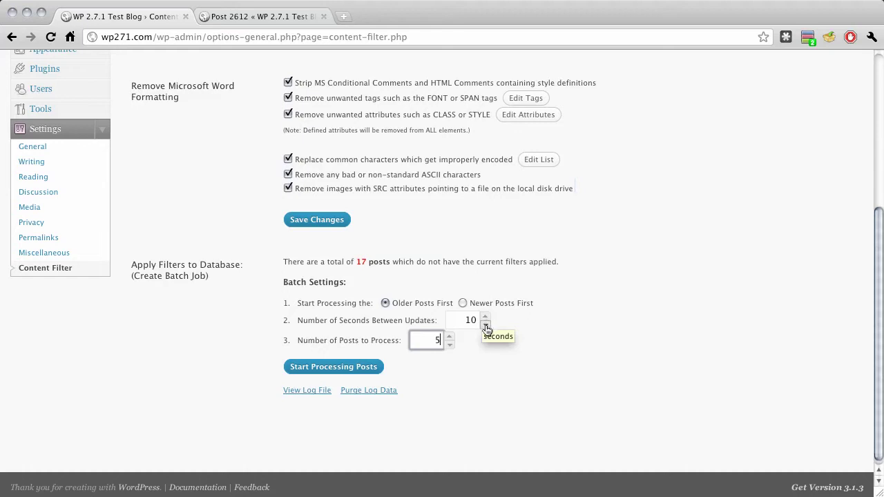
click(471, 358)
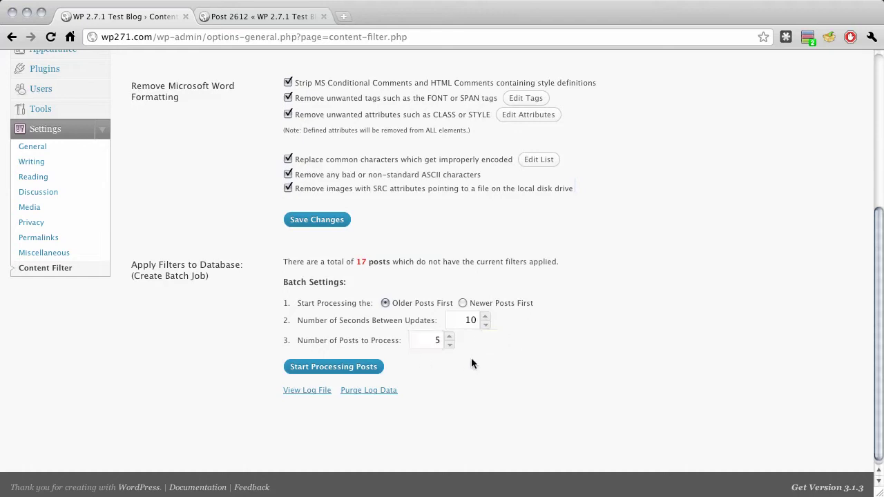
click(364, 370)
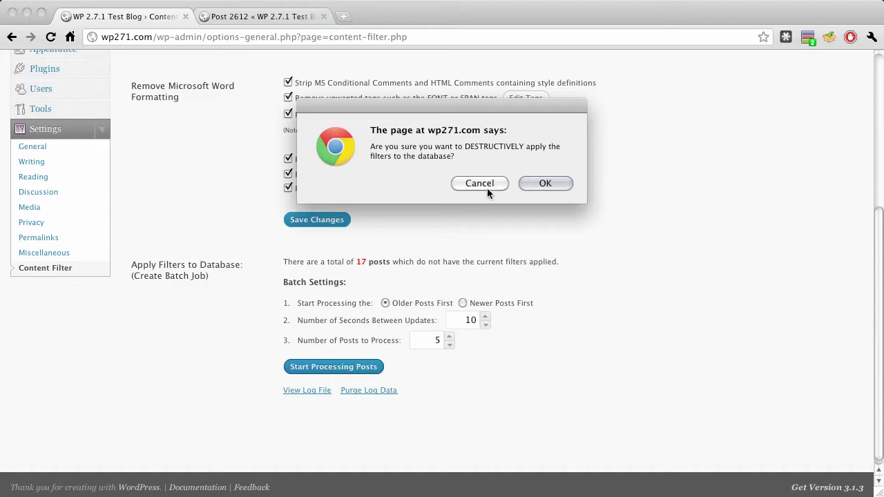
click(545, 184)
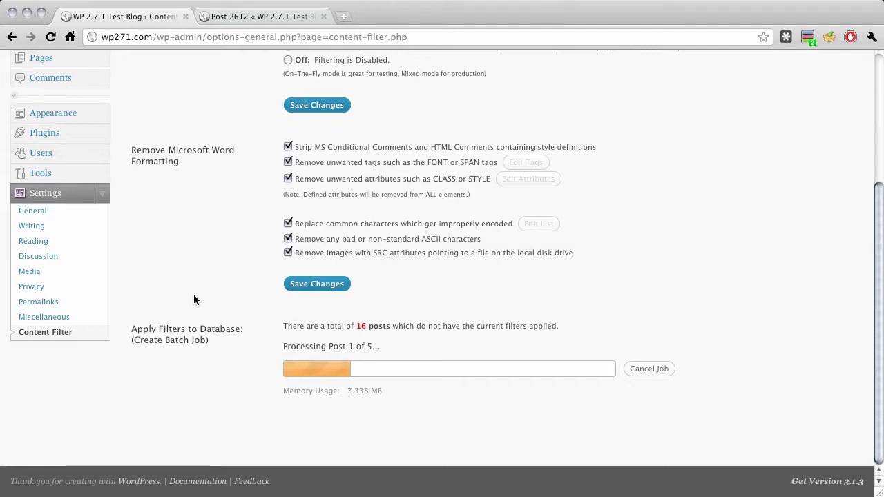
Go to the Privacy settings while the batch runs, and return to the Content Filter settings to check the job's progress
click(38, 293)
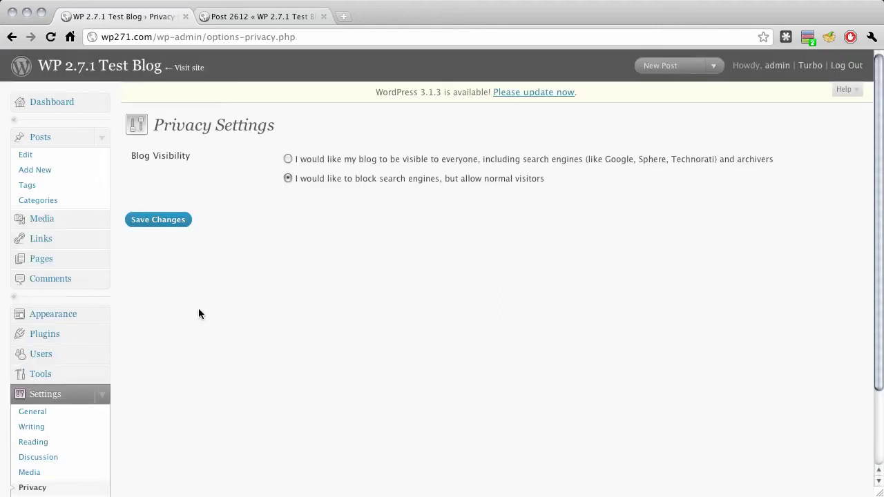
scroll(207, 322, down, 3)
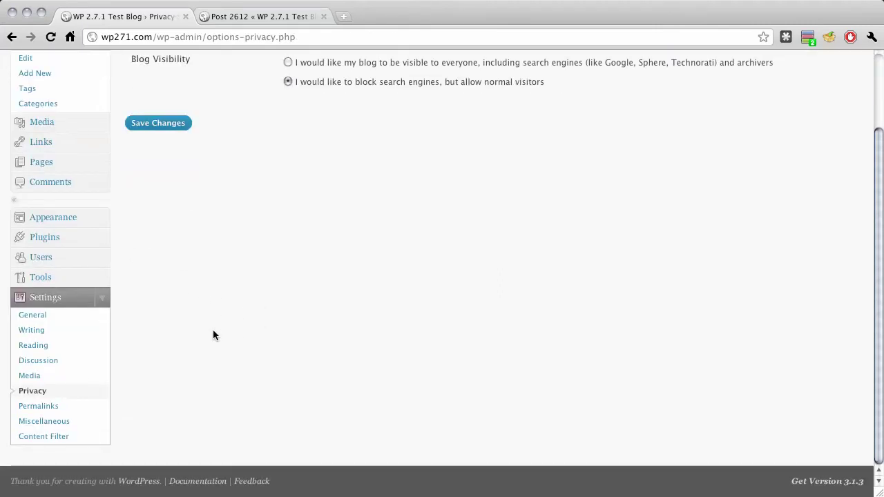
click(29, 442)
scroll(175, 361, down, 7)
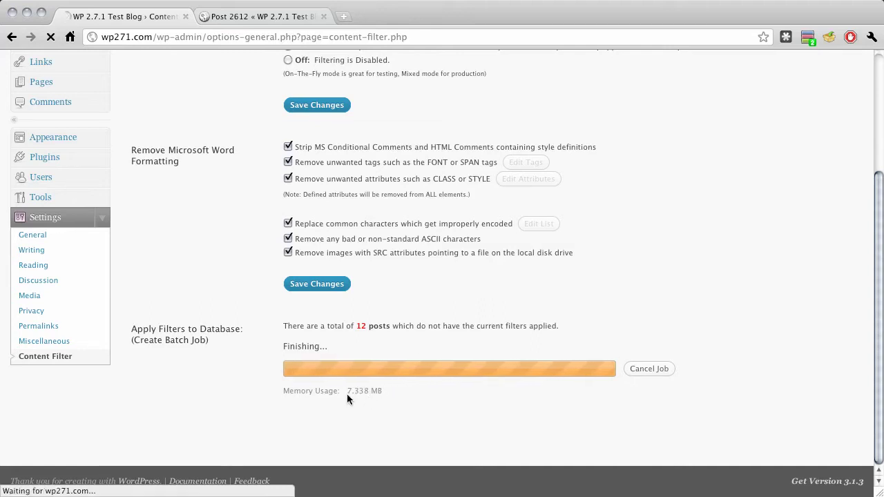
Show the batch processing log file, look through its entries, and hide it again
scroll(410, 401, down, 7)
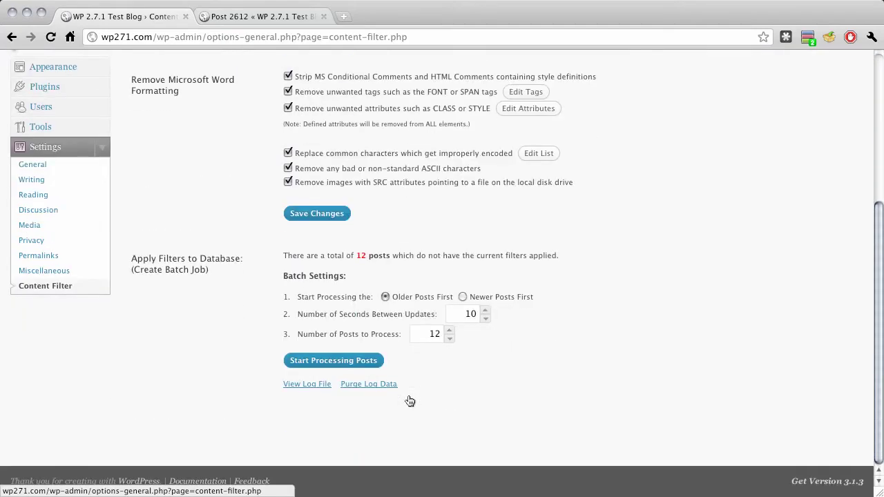
click(308, 385)
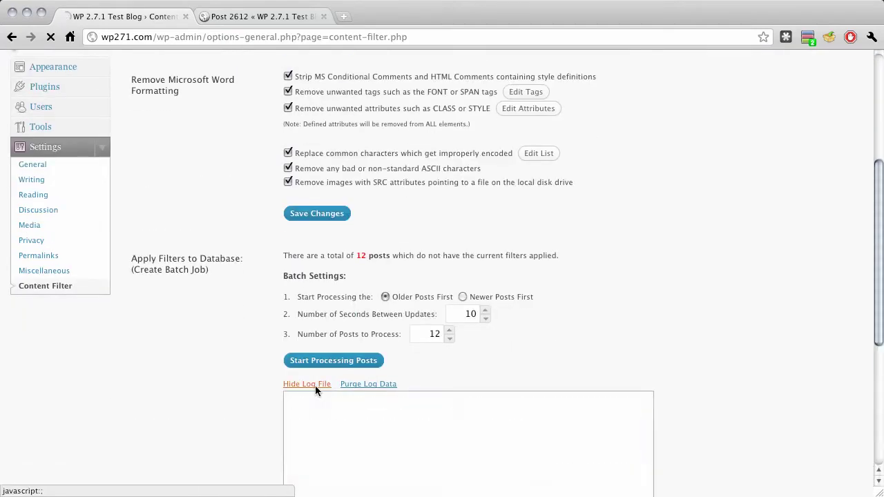
scroll(318, 385, up, 3)
scroll(762, 368, down, 6)
mouse_move(644, 195)
mouse_down()
mouse_move(648, 254)
mouse_move(646, 185)
mouse_up()
scroll(677, 263, up, 3)
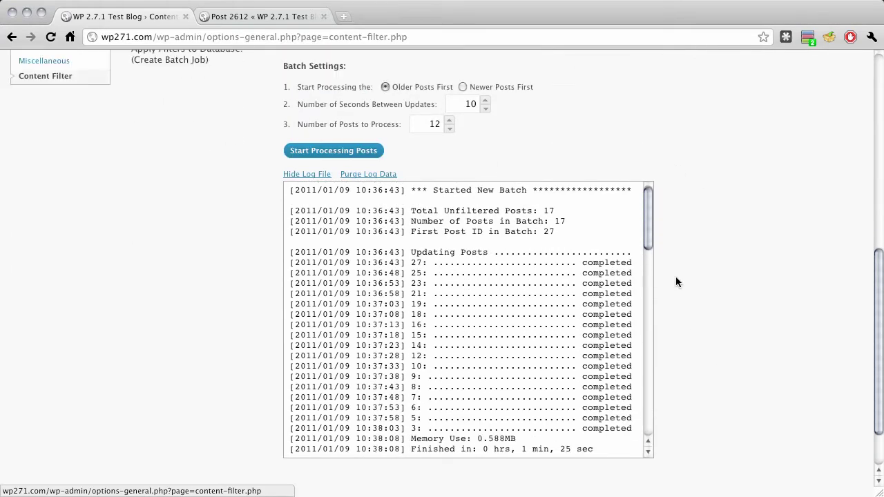
click(304, 224)
scroll(566, 382, up, 5)
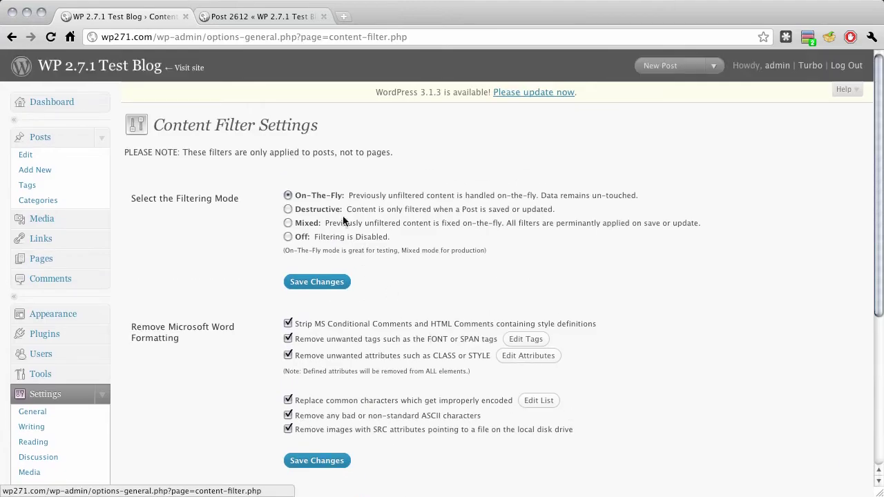
Switch to Zend Studio, bring up content-filter.php, collapse the js folder, and look over the files in the content-filter plugin folder
click(264, 15)
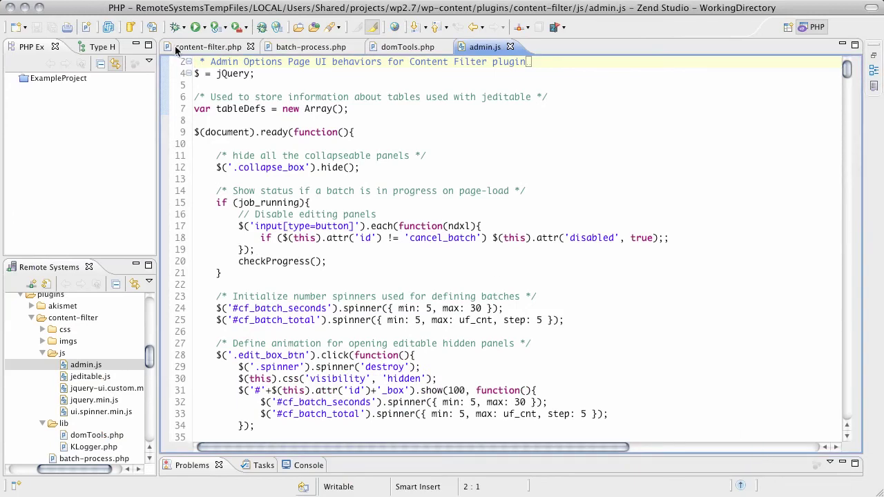
click(176, 47)
click(42, 353)
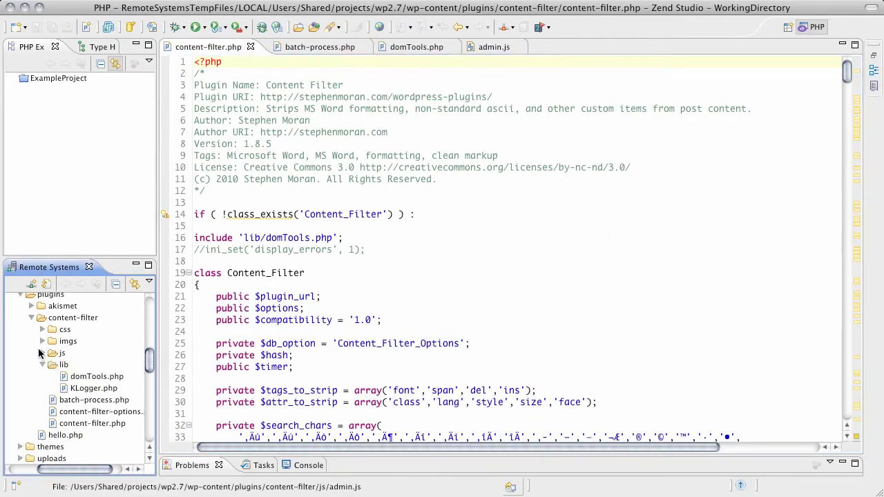
scroll(41, 376, down, 3)
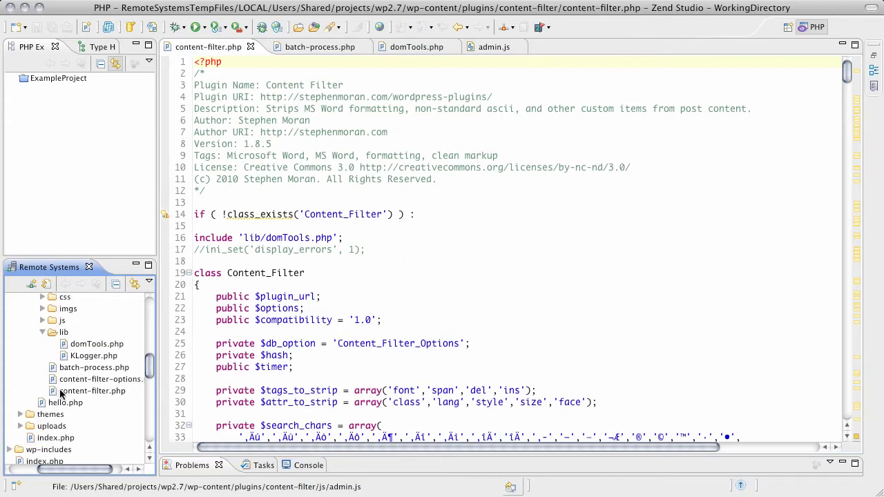
click(65, 380)
click(66, 368)
click(78, 392)
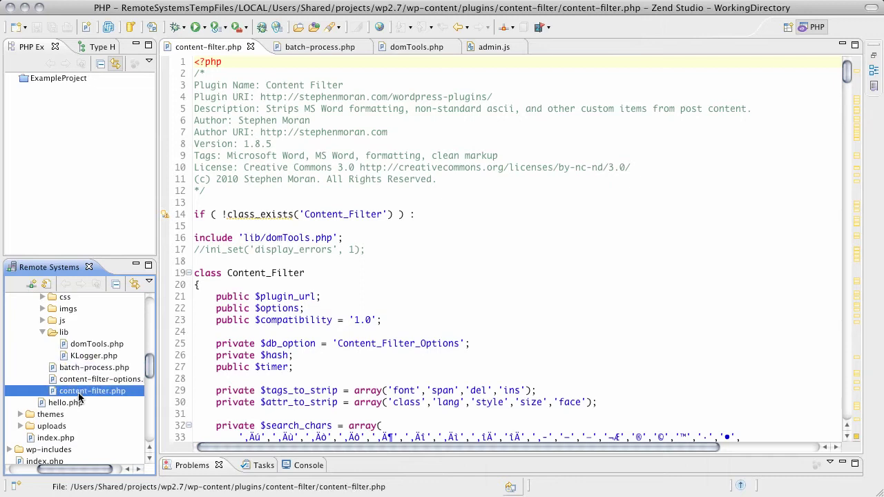
Look over the plugin header comment and the property declarations of the Content_Filter class in content-filter.php
click(239, 188)
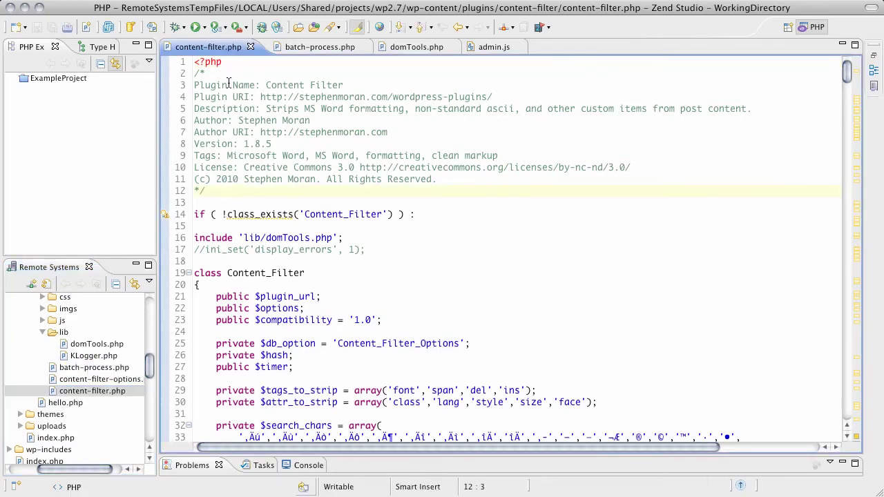
scroll(239, 197, down, 1)
scroll(239, 199, down, 4)
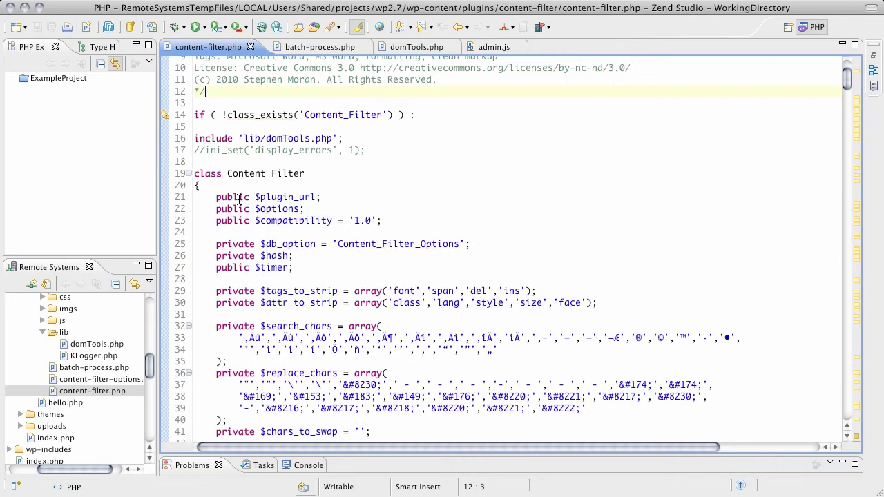
scroll(240, 199, down, 4)
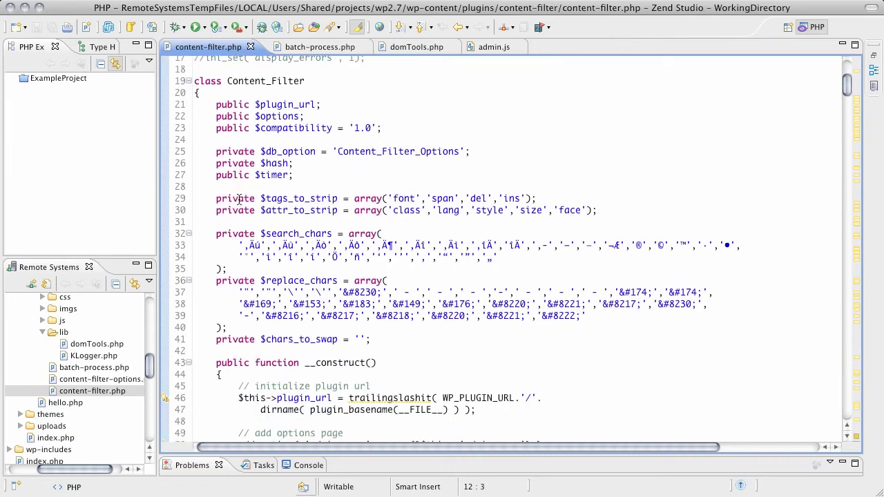
scroll(239, 199, down, 4)
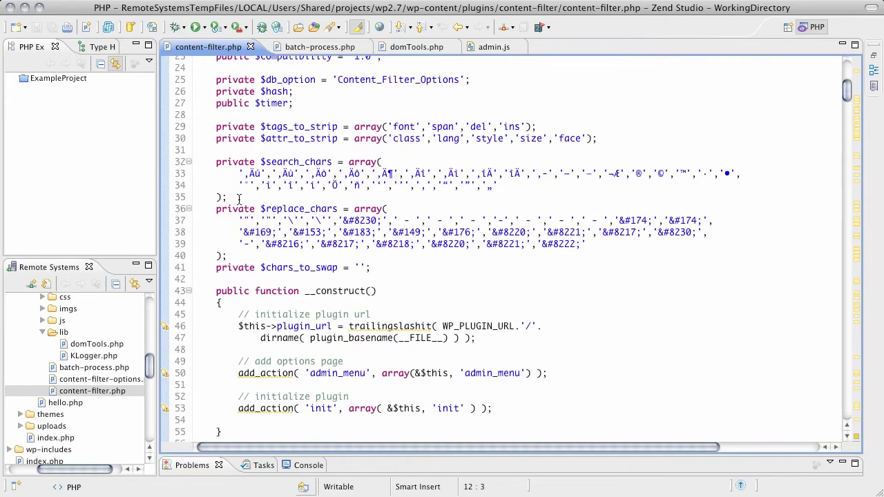
scroll(239, 199, up, 3)
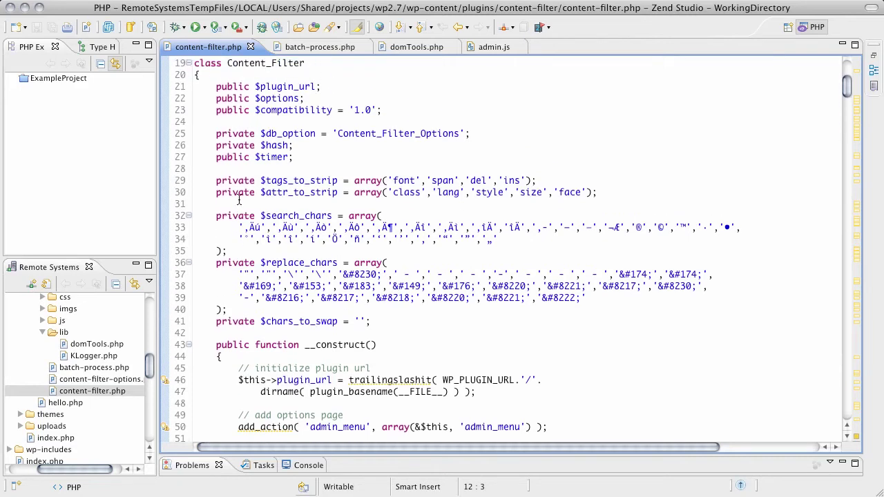
scroll(239, 200, down, 4)
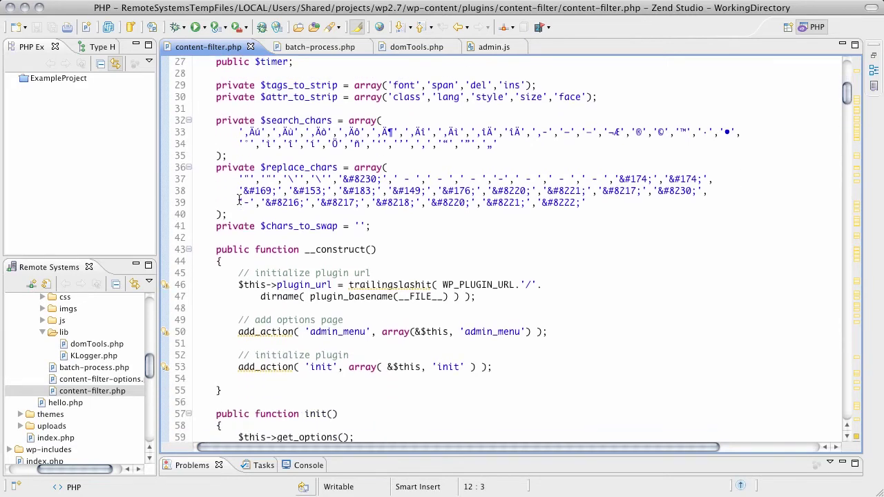
Examine the class constructor, including its plugin URL setup and the admin_menu and init action hooks
scroll(239, 200, down, 2)
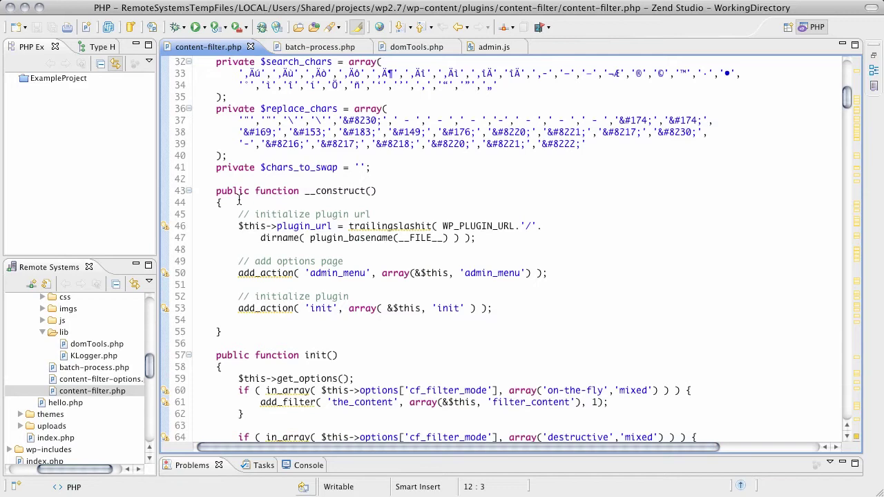
scroll(239, 200, down, 2)
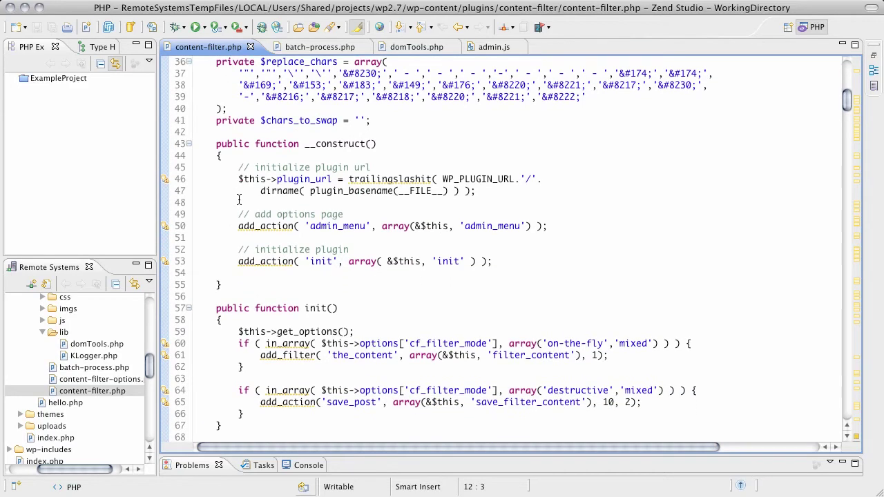
scroll(239, 199, down, 1)
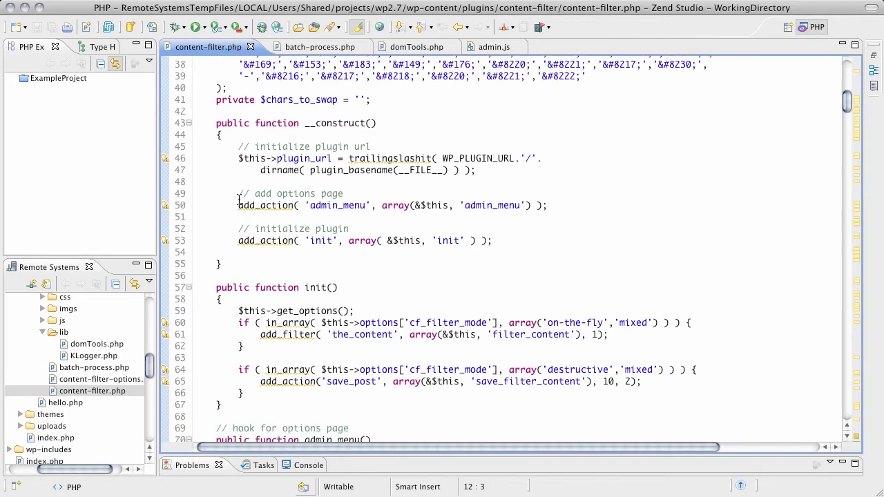
scroll(240, 199, up, 1)
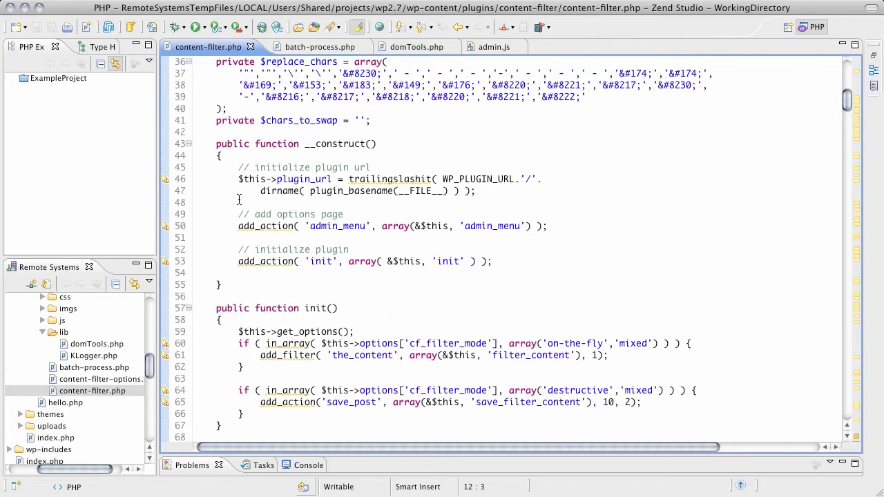
Return to the $search_chars and $replace_chars arrays, highlight their contents, and clear the selection
scroll(239, 199, up, 5)
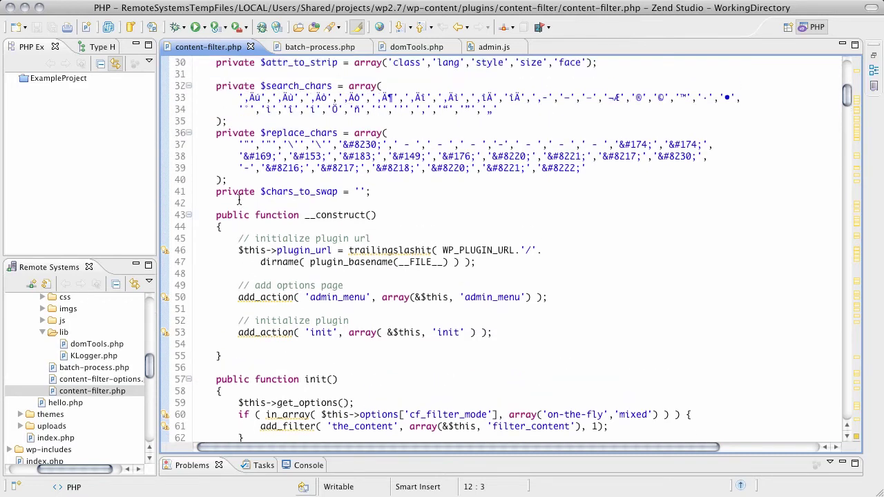
scroll(239, 199, up, 2)
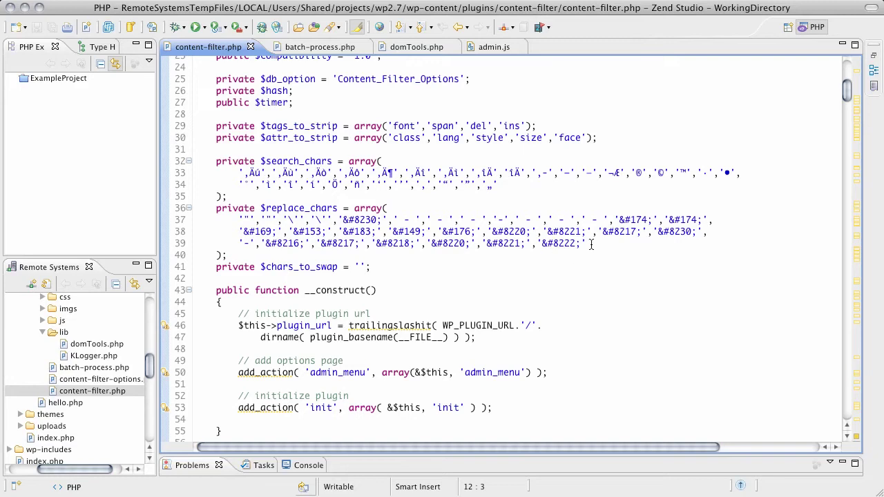
drag(591, 244, 233, 163)
click(445, 266)
Review the filter mode hooks in init(), the options page hook in admin_menu(), and the scripts and stylesheets loaded by admin_head()
scroll(311, 209, down, 5)
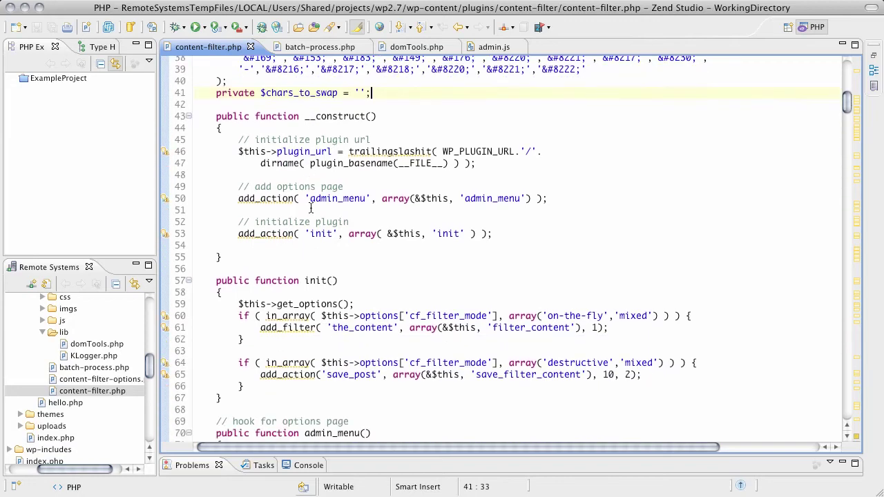
scroll(311, 209, down, 6)
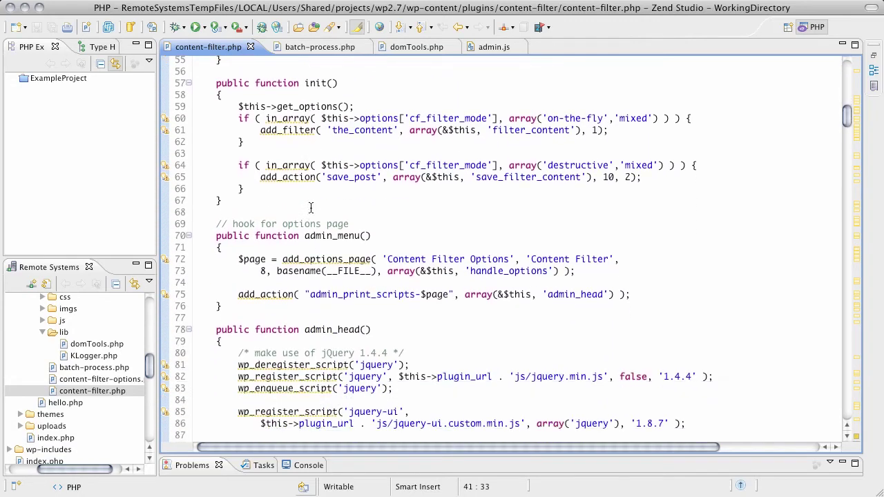
scroll(311, 208, down, 3)
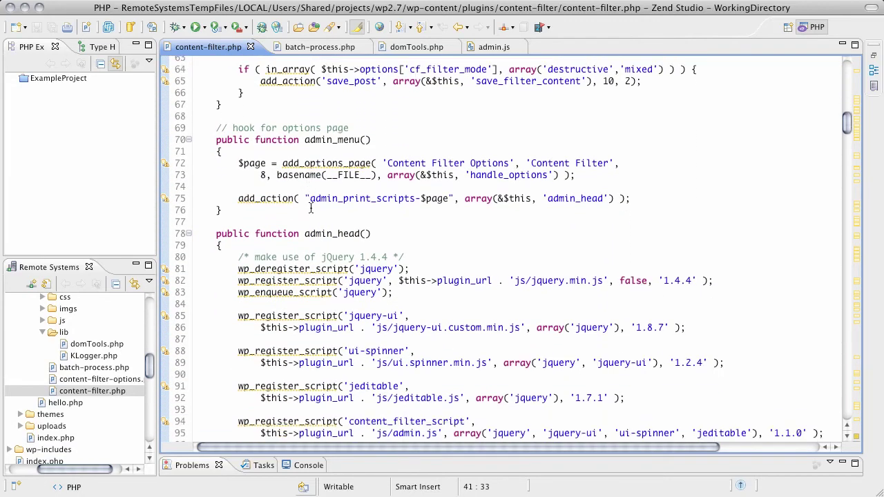
scroll(310, 208, down, 3)
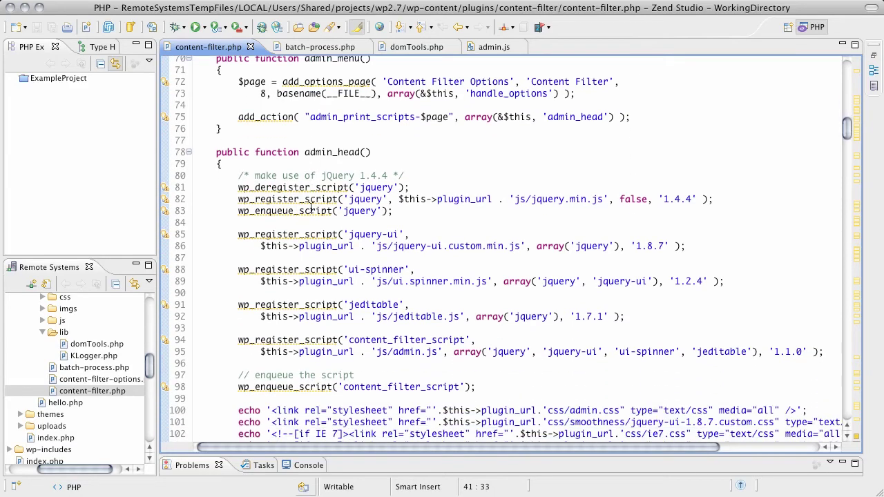
scroll(311, 209, down, 2)
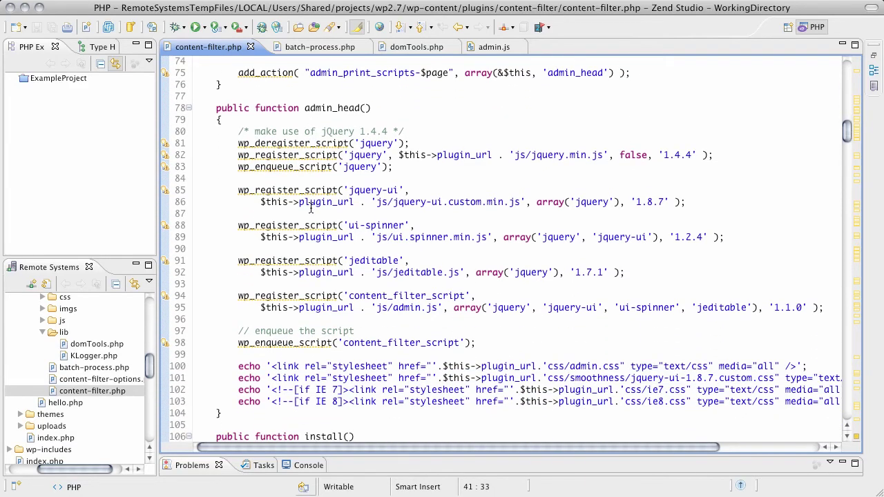
scroll(311, 209, down, 2)
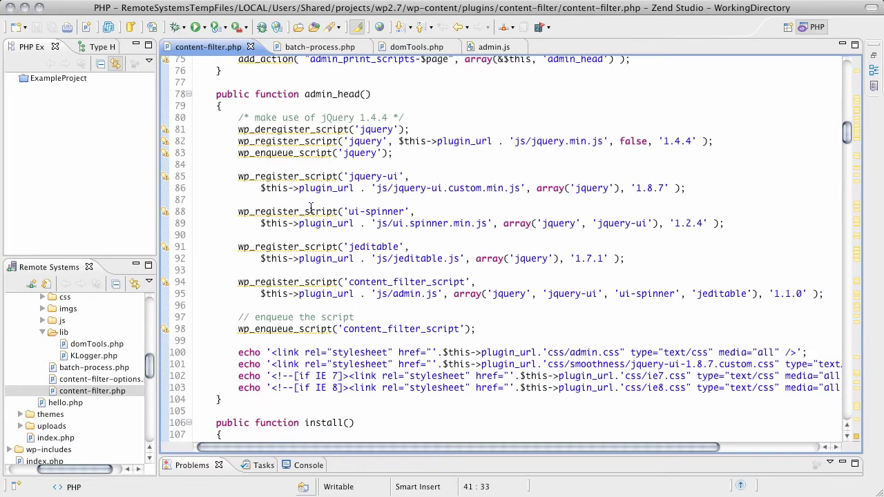
scroll(311, 209, down, 4)
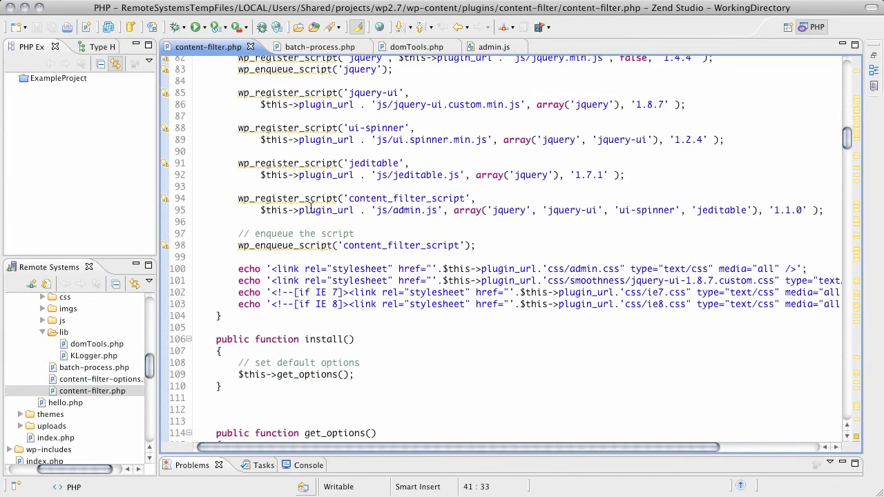
Read through install() and get_options(), covering the character swap list, the default option values, and the saved options handling
scroll(311, 209, down, 7)
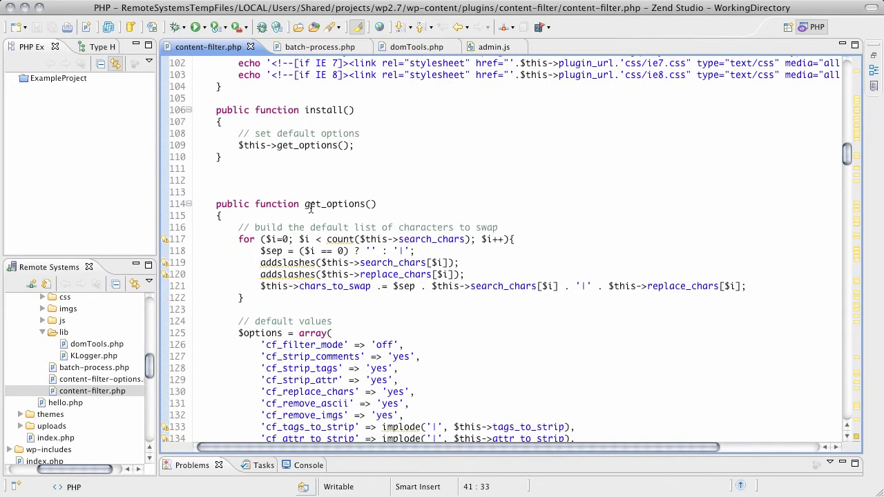
scroll(310, 208, down, 3)
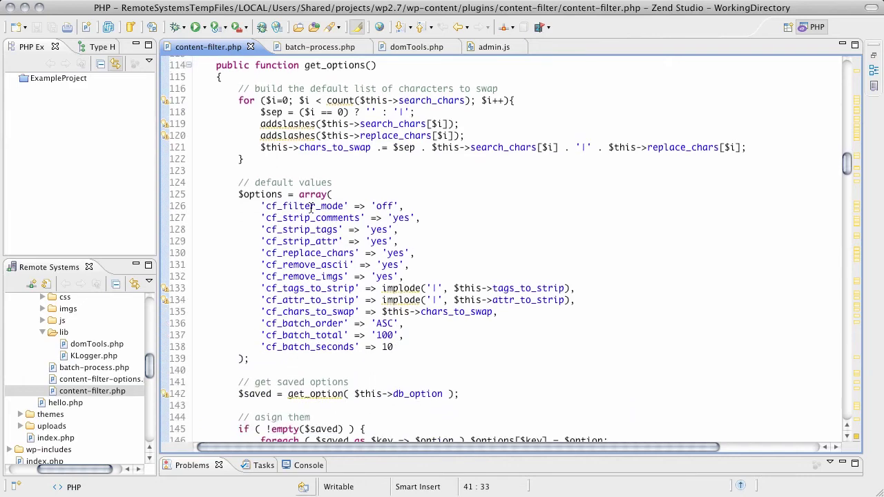
scroll(311, 208, down, 2)
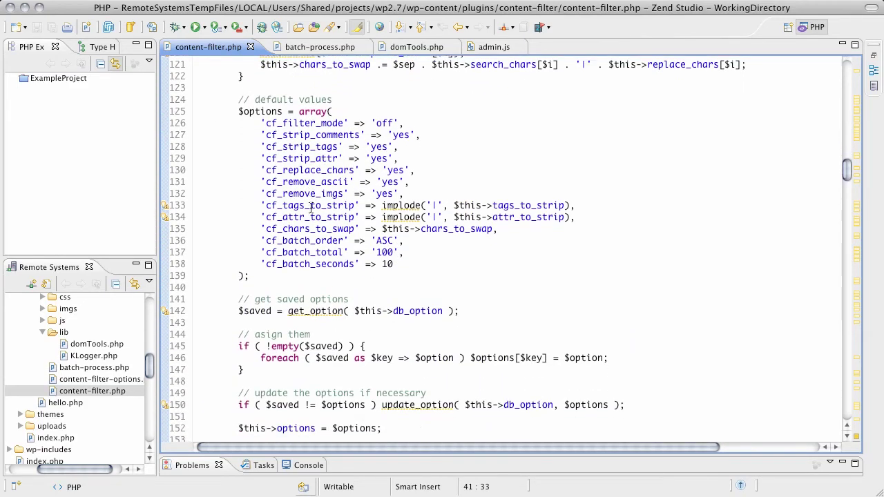
scroll(311, 208, down, 2)
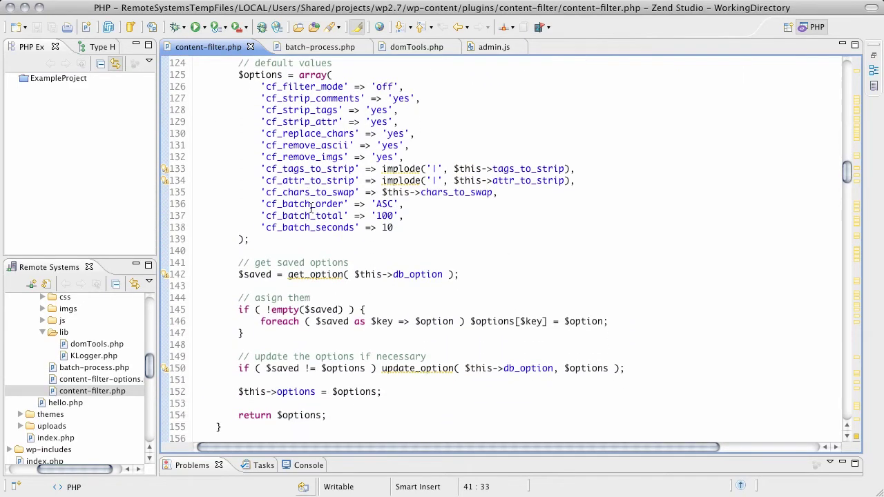
scroll(311, 209, down, 3)
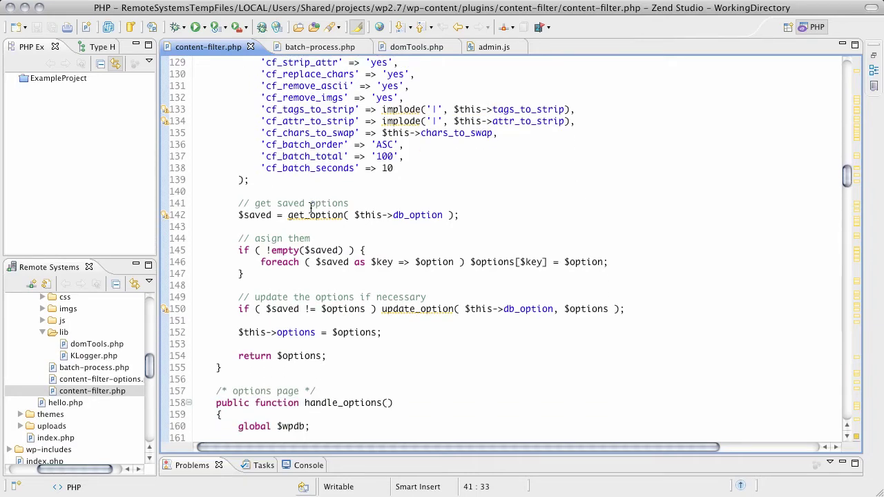
scroll(311, 209, down, 5)
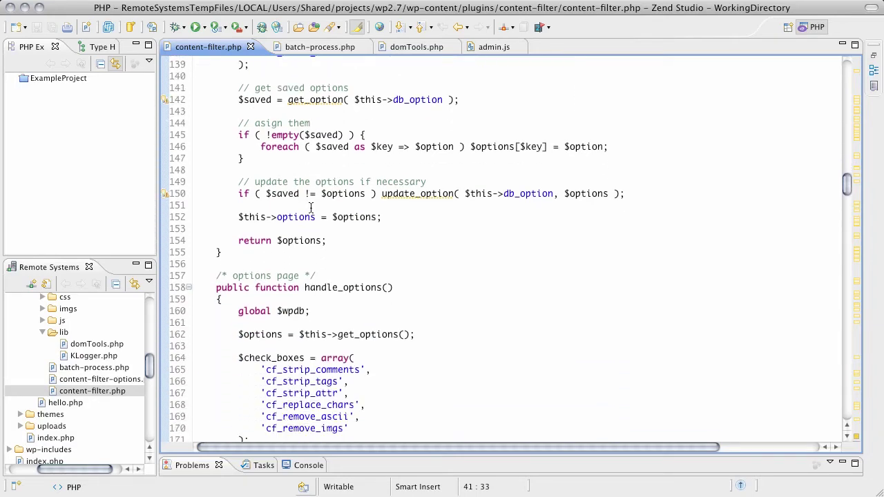
Review handle_options(), from saving the submitted settings to the batch job check, the options hash, and the process details array
scroll(311, 209, down, 4)
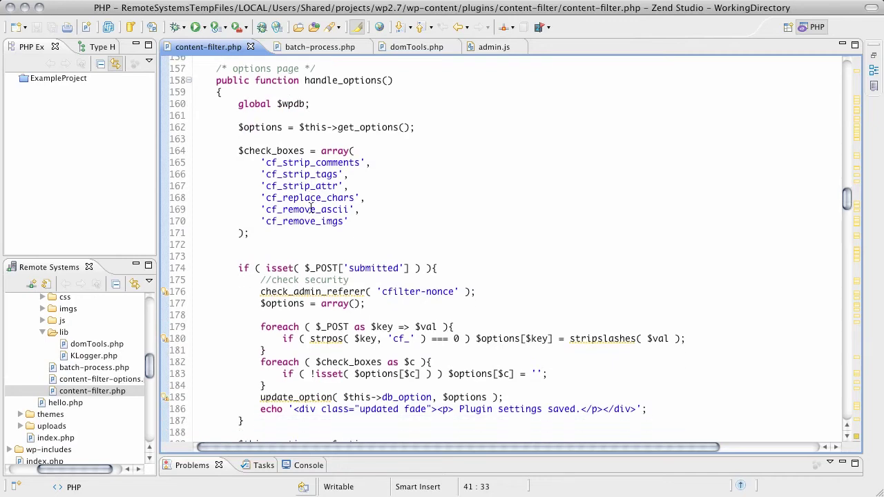
scroll(311, 208, down, 5)
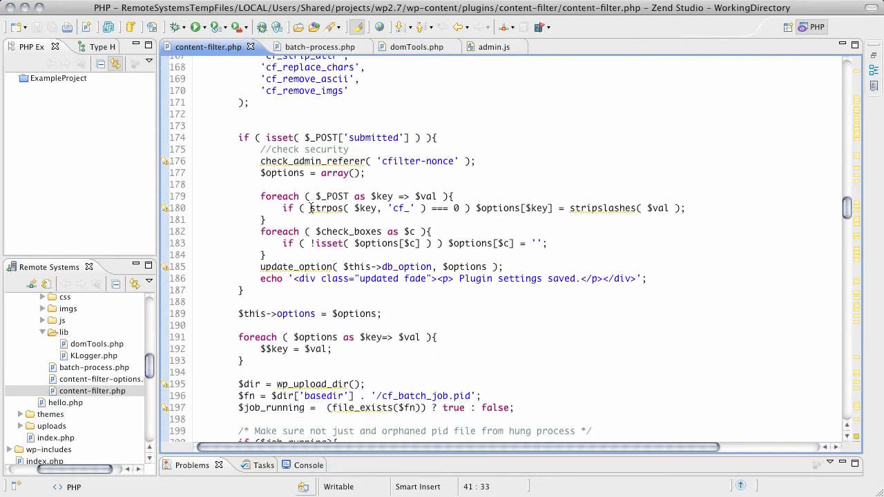
scroll(311, 208, down, 6)
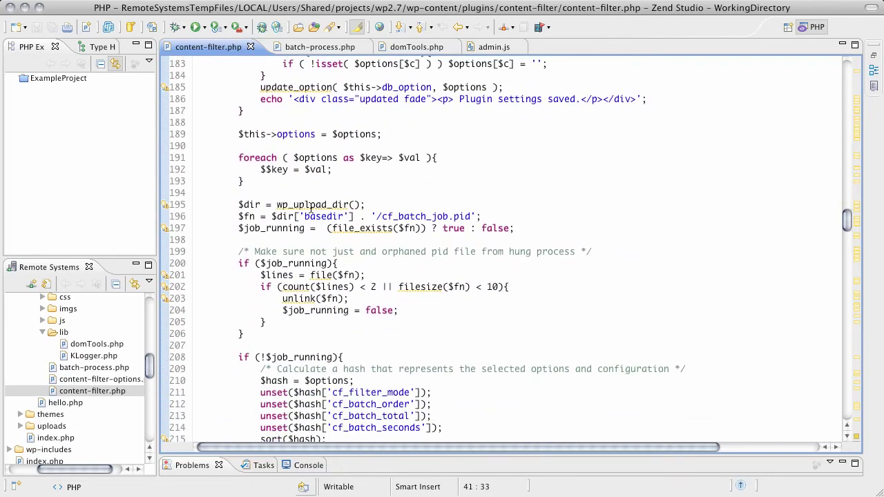
scroll(311, 209, down, 8)
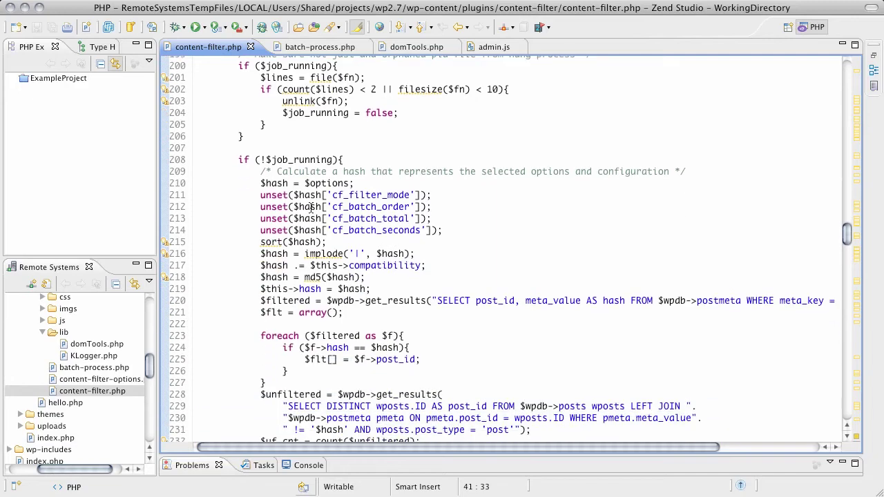
scroll(311, 209, down, 5)
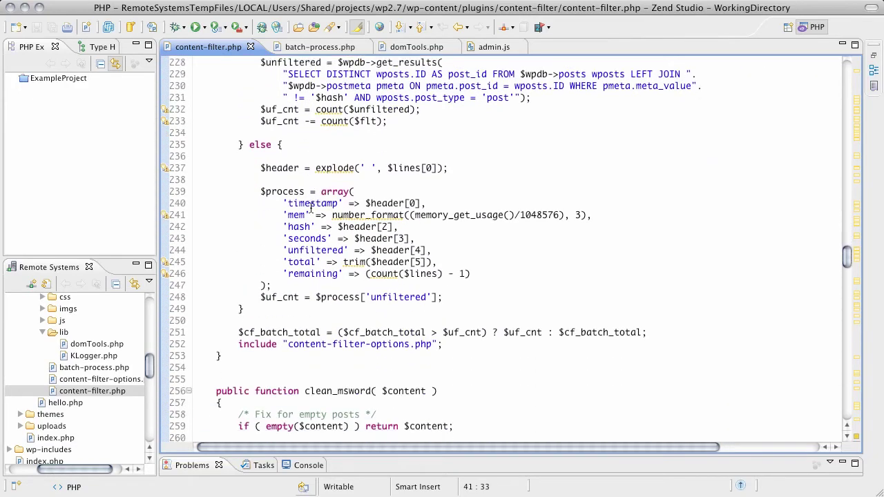
Review clean_msword() in content-filter.php, from stripping MS comments and swapping characters to removing tags, attributes and local images through the DOM parser
scroll(311, 209, down, 6)
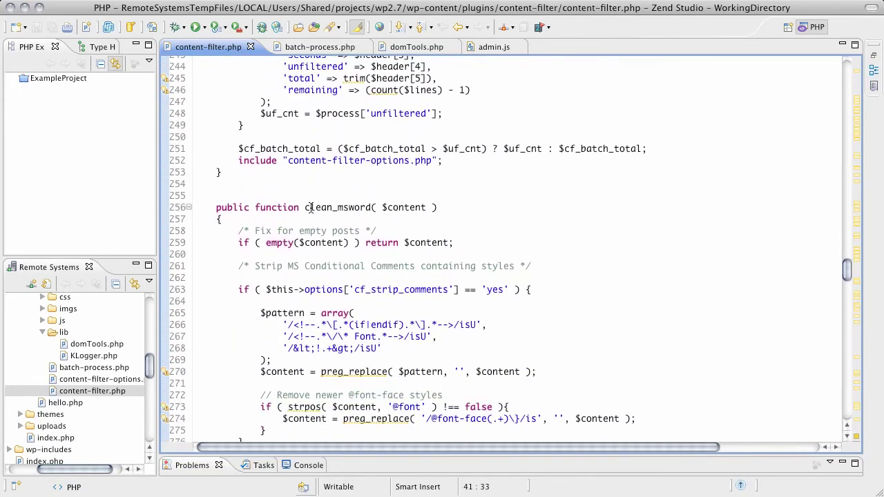
scroll(311, 209, down, 1)
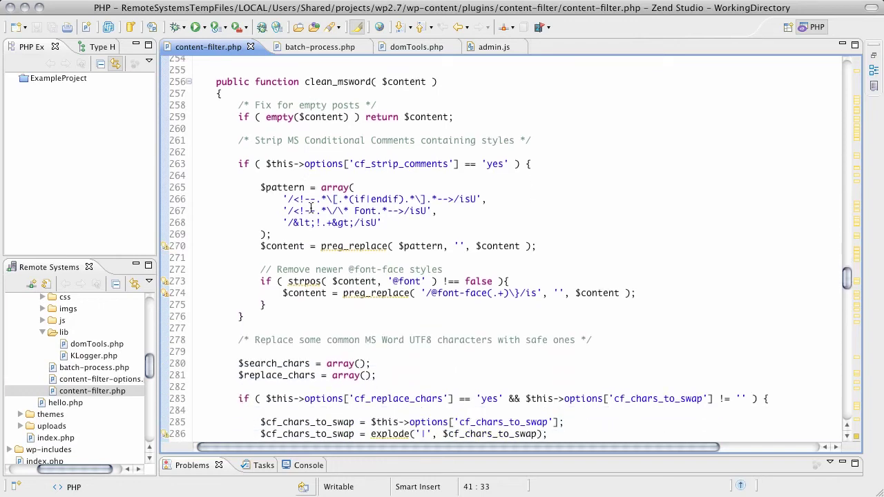
scroll(311, 209, down, 4)
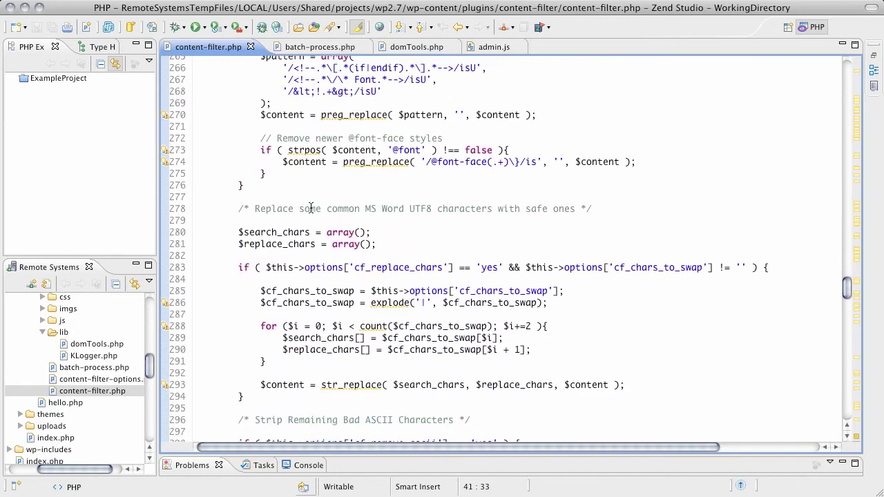
scroll(310, 209, down, 4)
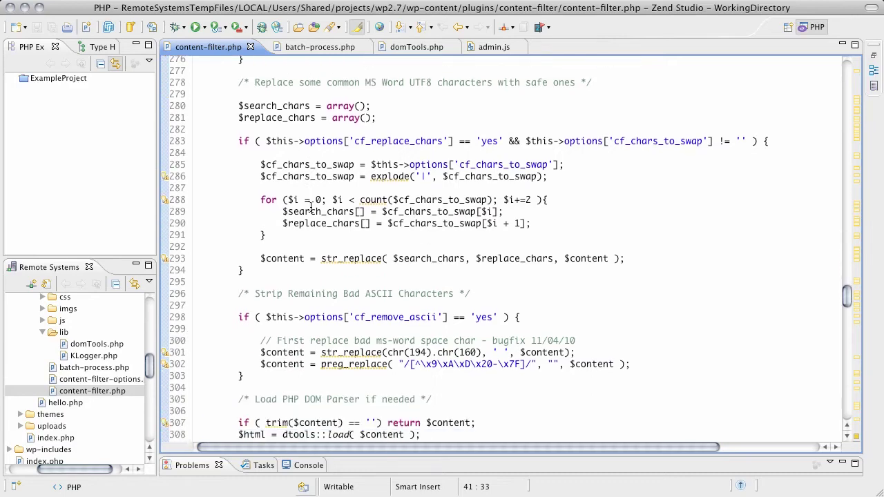
scroll(311, 207, down, 3)
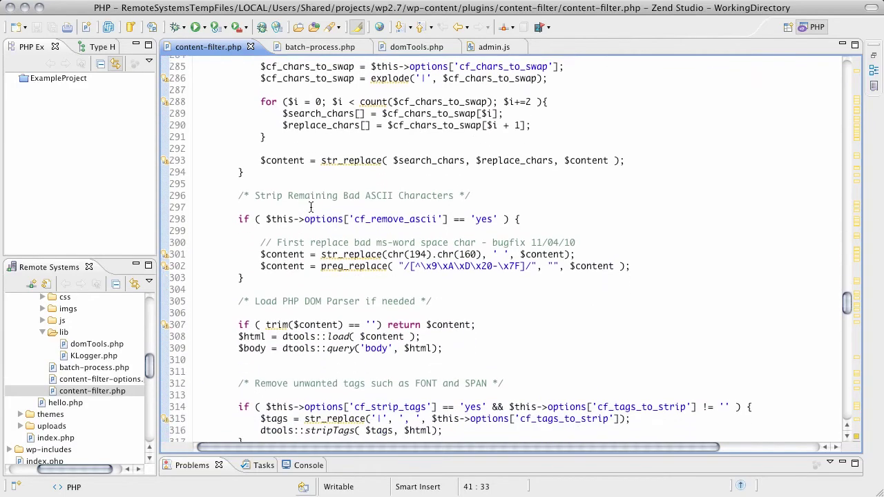
scroll(311, 207, down, 4)
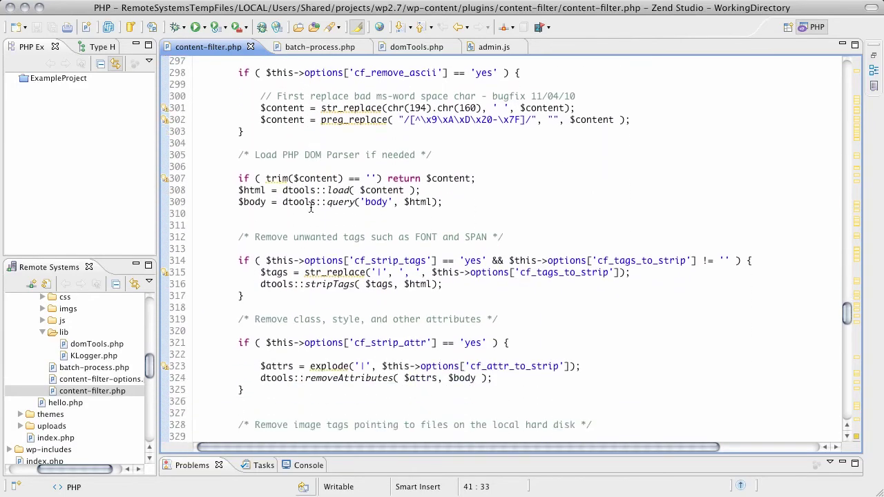
scroll(311, 208, down, 1)
scroll(311, 208, down, 4)
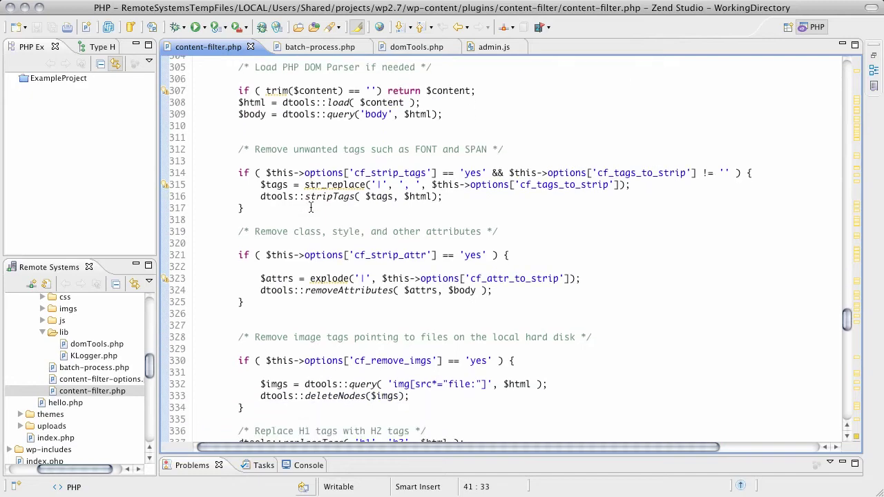
scroll(311, 206, down, 4)
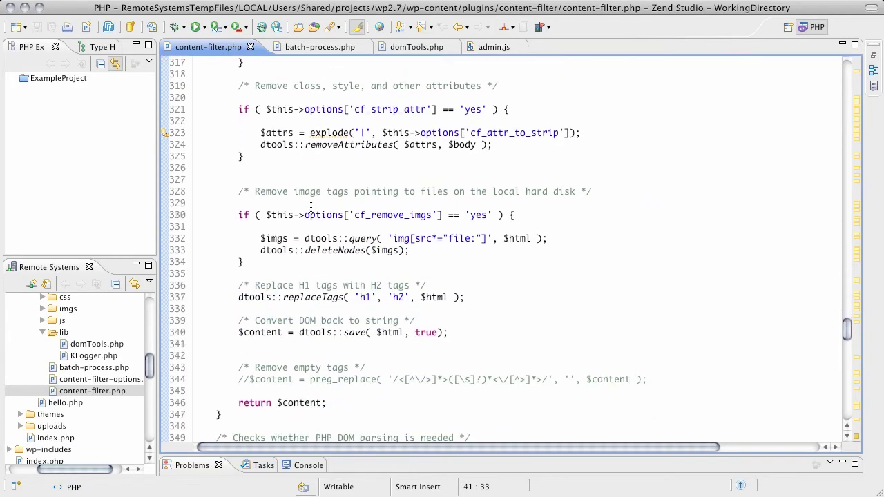
scroll(311, 207, down, 5)
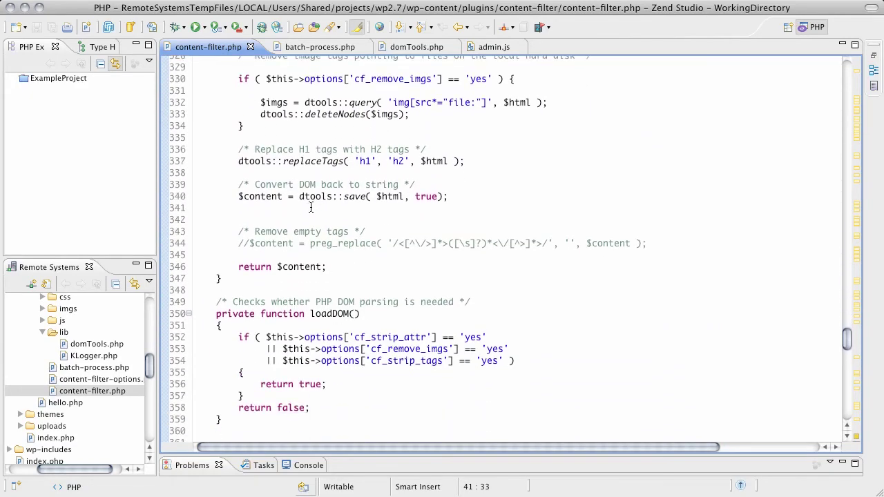
Read through loadDOM(), filter_content(), get_hash(), save_filter_content() and log(), down to the activation hook closing content-filter.php
scroll(310, 207, down, 4)
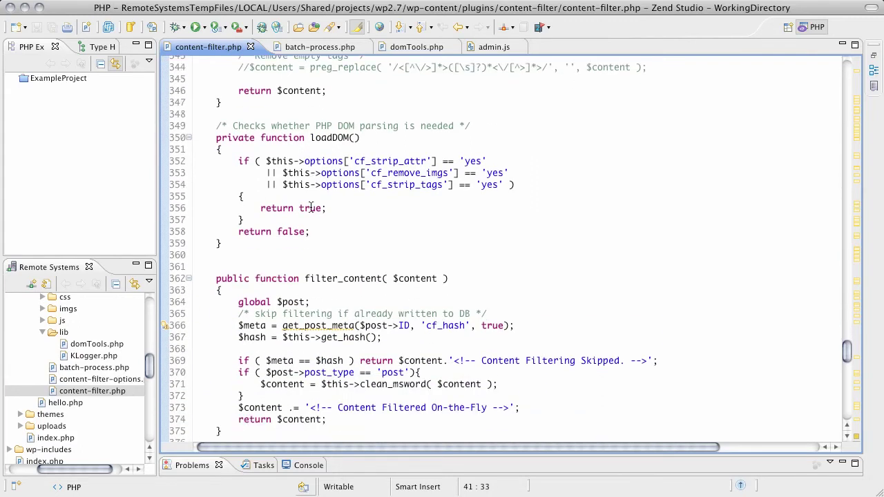
scroll(311, 208, down, 5)
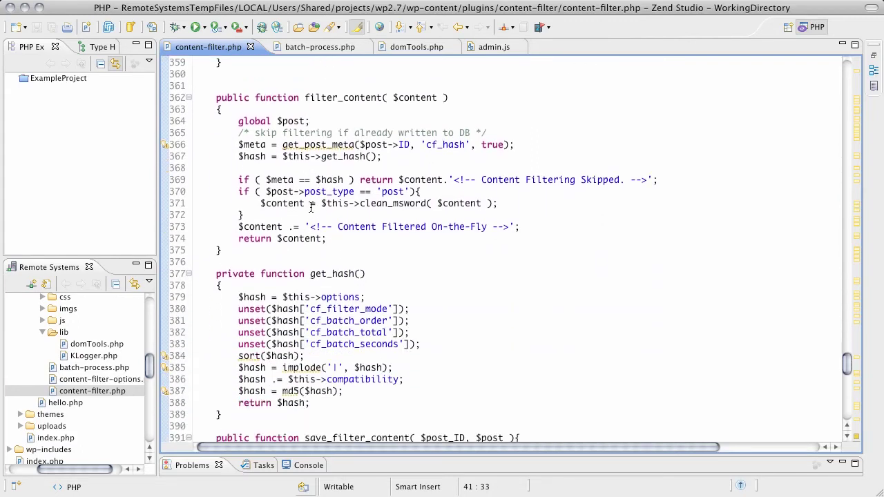
scroll(311, 207, down, 6)
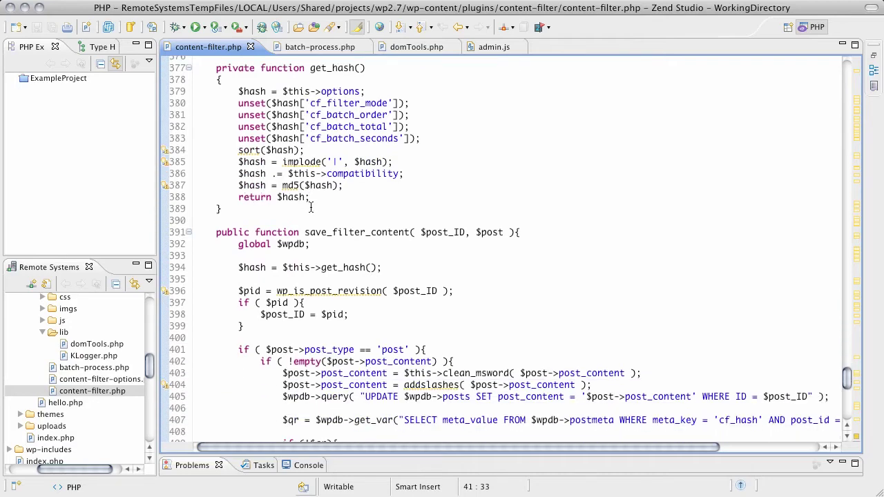
scroll(311, 207, down, 2)
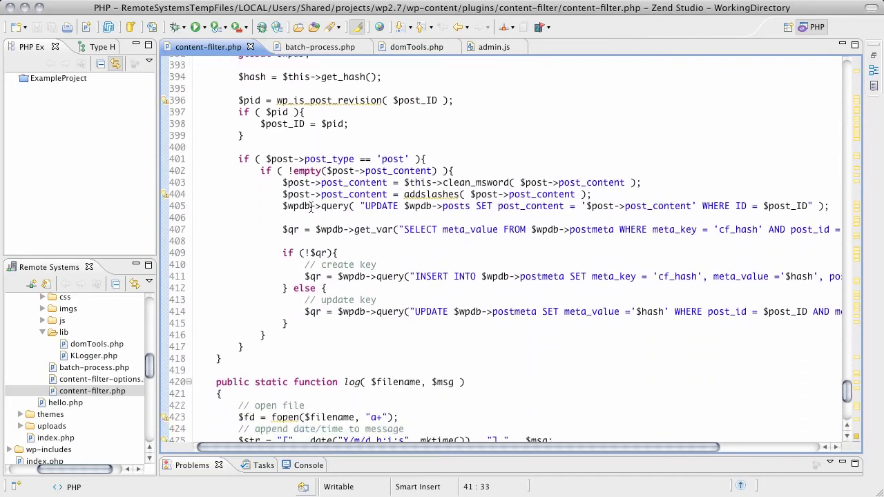
scroll(312, 207, down, 7)
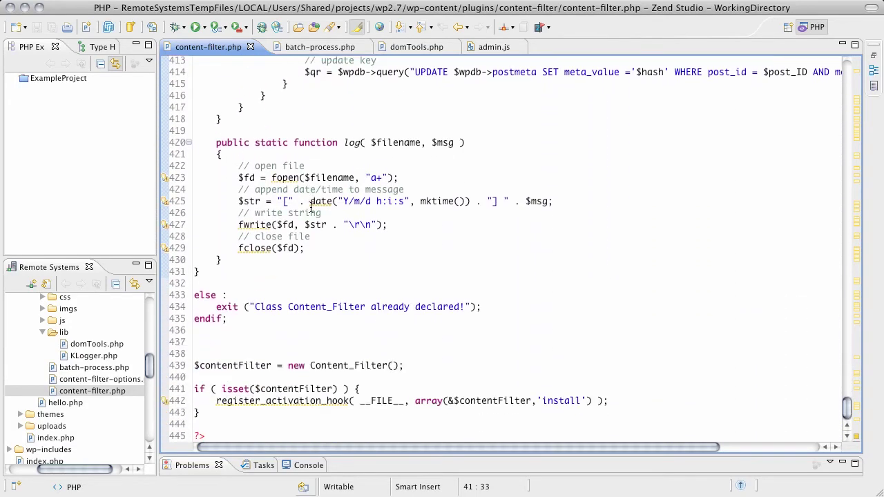
Open batch-process.php and review its initialized variables and the my_sleep() and backgroundPost() utility functions
click(320, 47)
scroll(355, 148, down, 4)
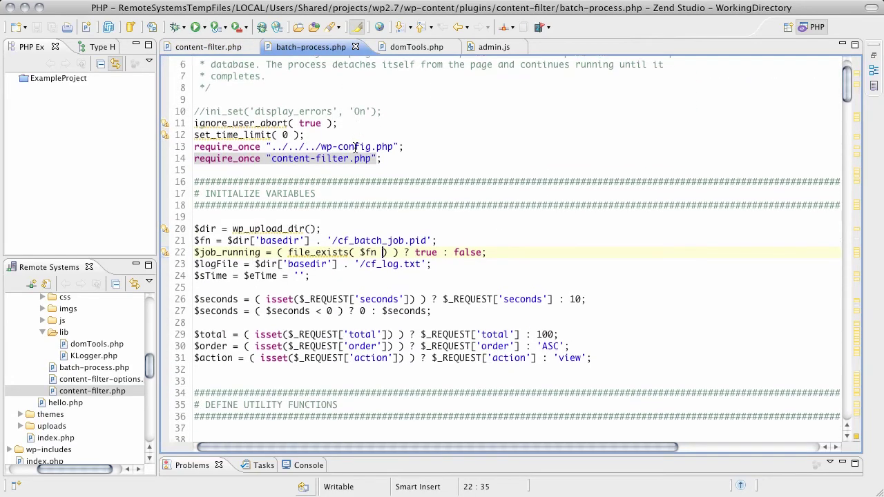
scroll(355, 148, down, 6)
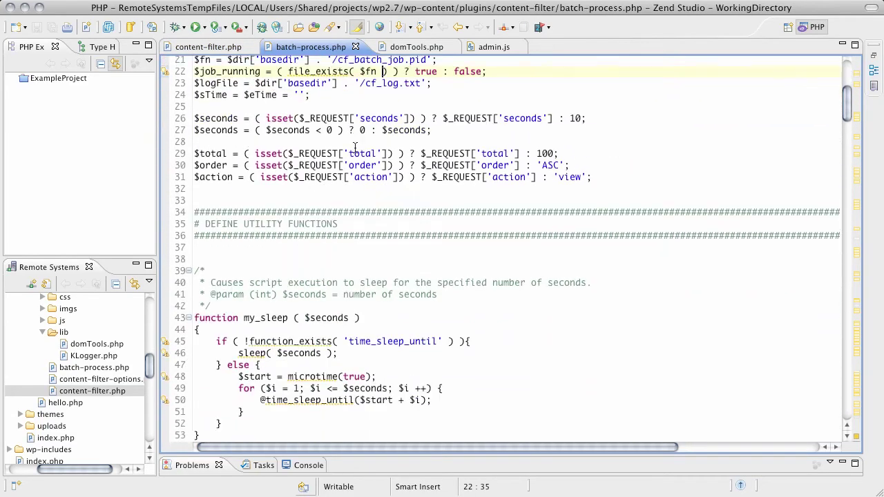
scroll(355, 148, down, 6)
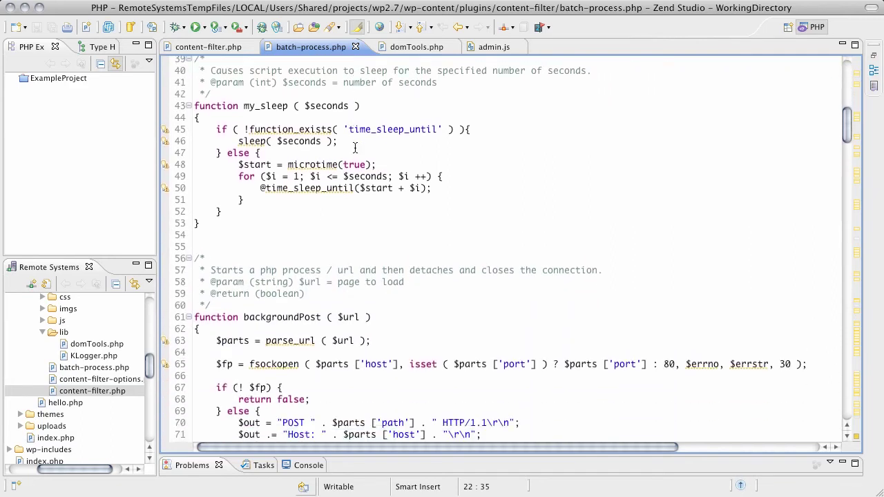
scroll(355, 148, down, 2)
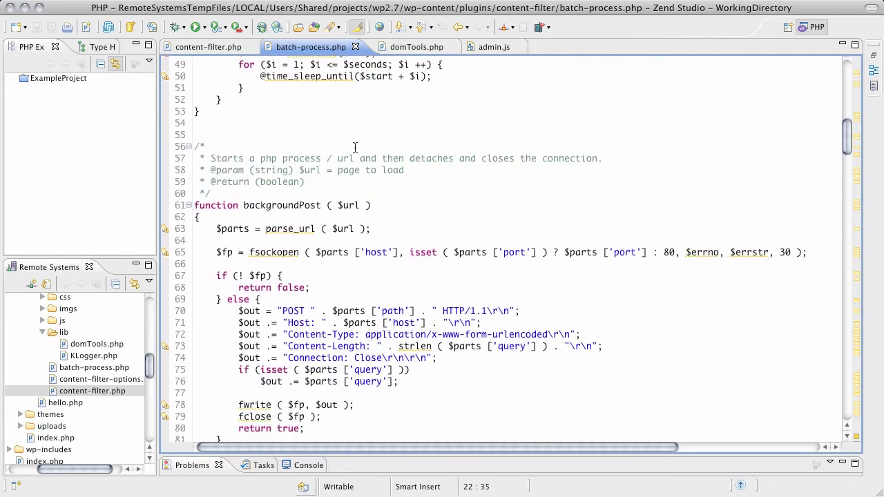
scroll(371, 232, down, 3)
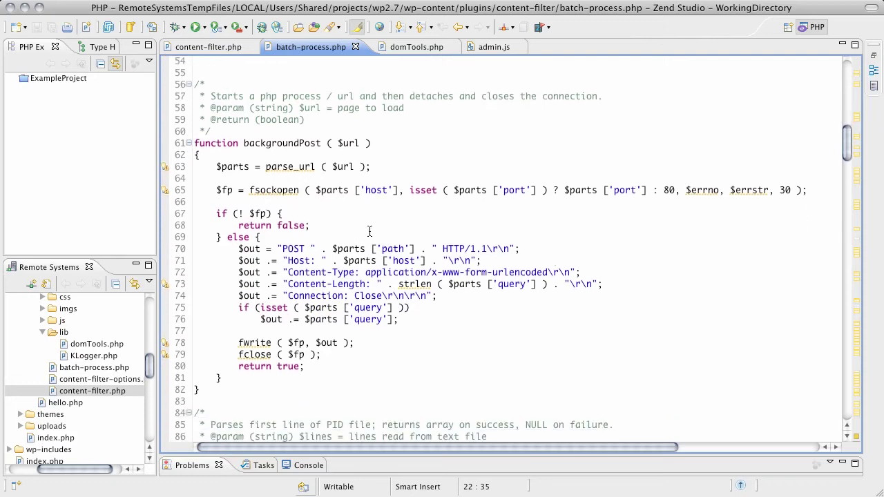
scroll(371, 232, down, 2)
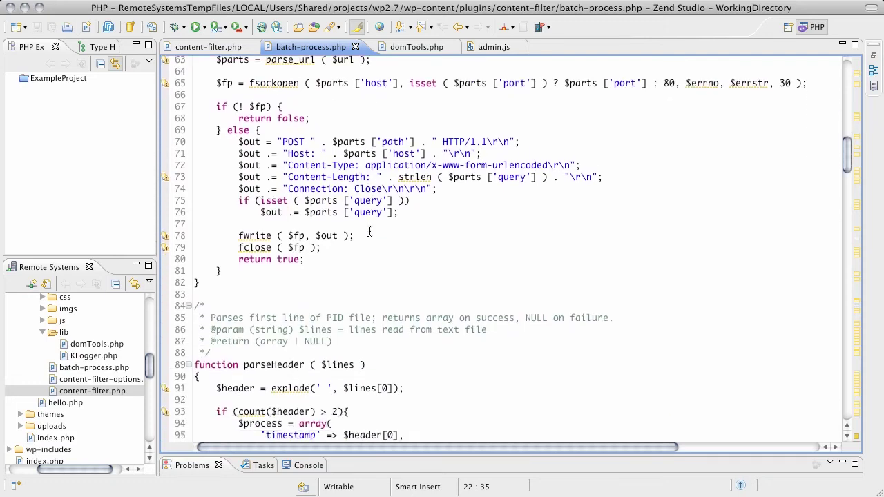
scroll(361, 251, down, 2)
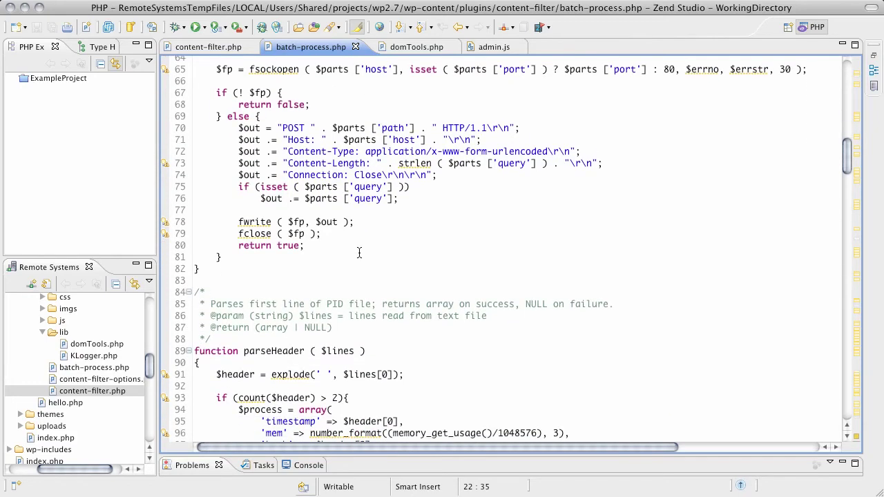
Read on from parseHeader() to the code that filters each queued post and creates or updates its cf_hash key
scroll(359, 252, down, 5)
scroll(359, 253, down, 5)
scroll(359, 253, down, 7)
scroll(359, 253, down, 8)
scroll(359, 253, down, 8)
scroll(359, 253, down, 7)
scroll(359, 253, down, 7)
scroll(359, 253, down, 4)
scroll(359, 253, down, 4)
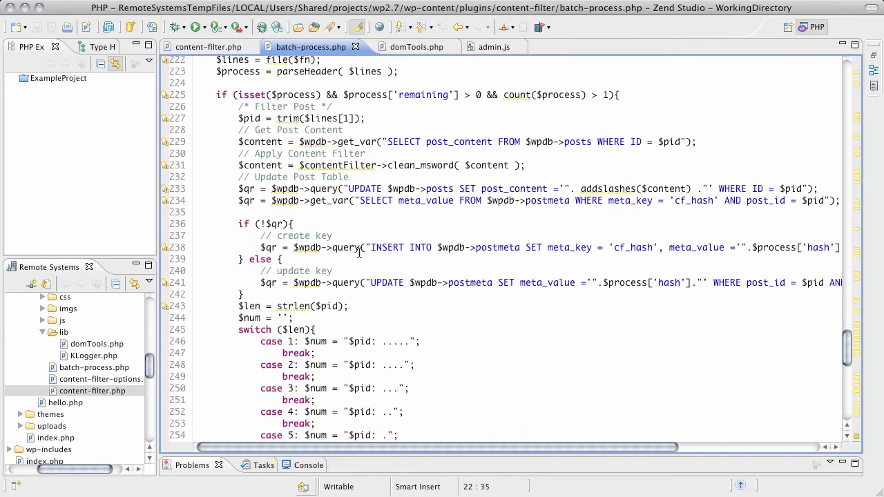
Review the job-finished logging and the 'view' and 'cancel' actions ending batch-process.php, and return to the beginning of the file
scroll(359, 252, down, 4)
scroll(360, 253, down, 8)
scroll(359, 252, down, 3)
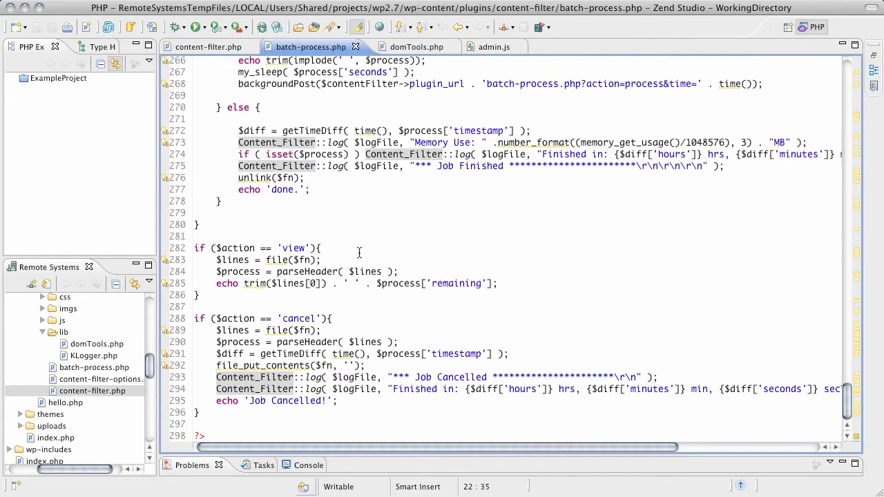
drag(854, 411, 835, 81)
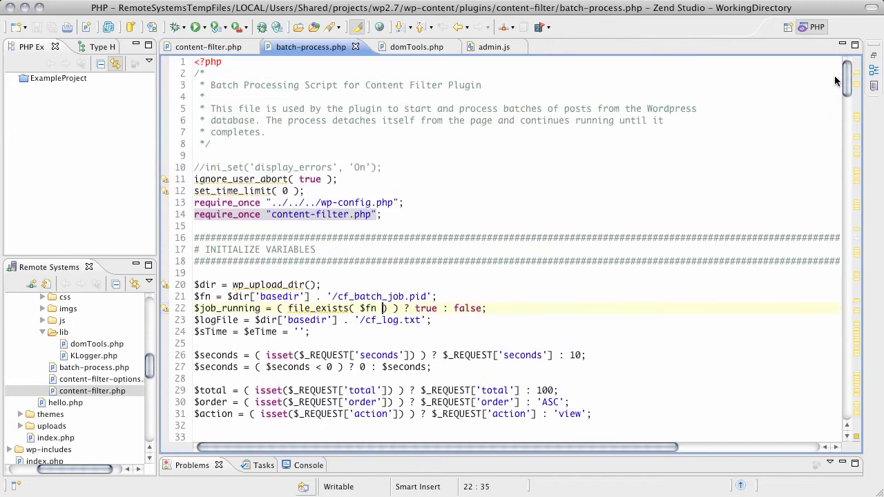
Open admin.js and review the number spinners, the hidden panel animations, and the start of the editable table definitions
click(489, 48)
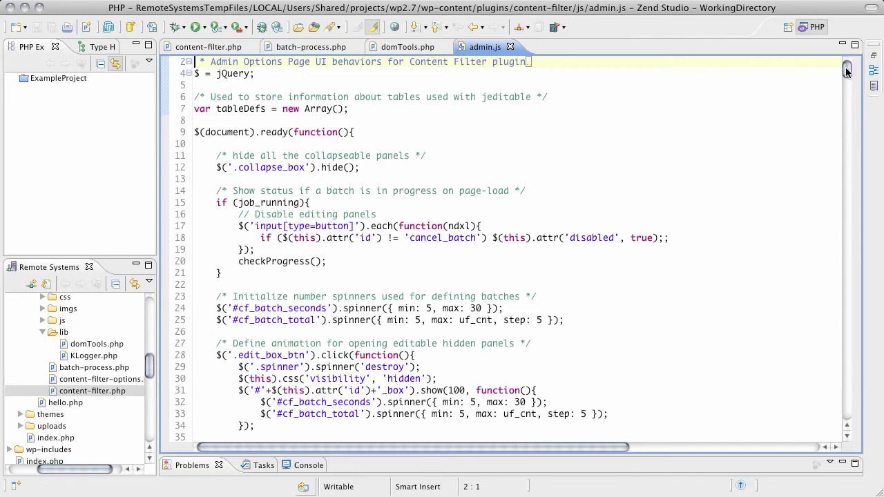
drag(847, 72, 823, 48)
scroll(593, 143, down, 7)
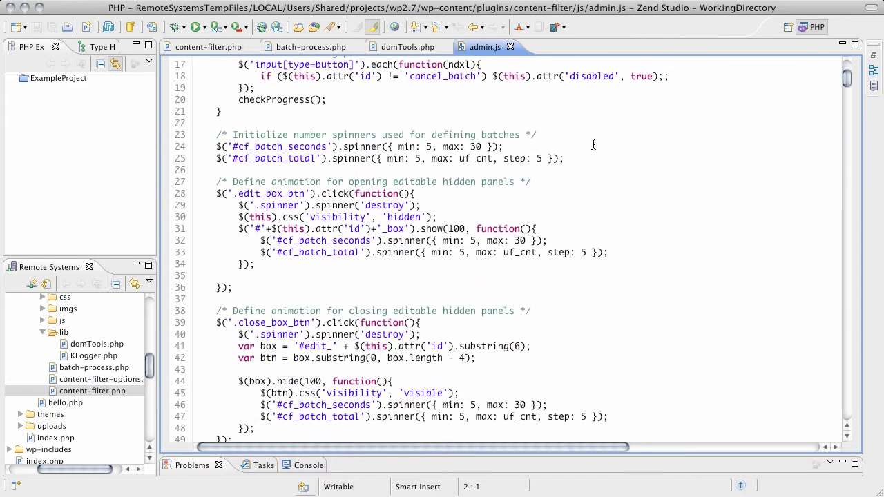
scroll(593, 143, down, 2)
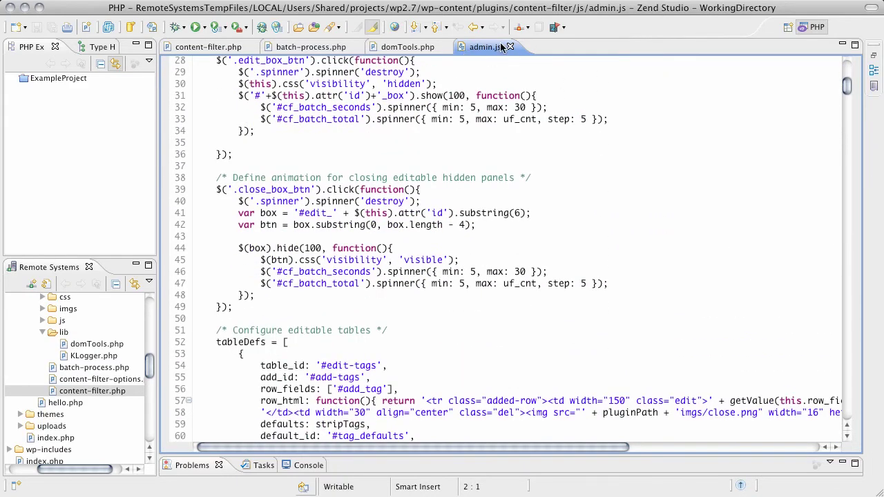
Open domTools.php and review the dtools class header with its load() and save() methods
click(408, 47)
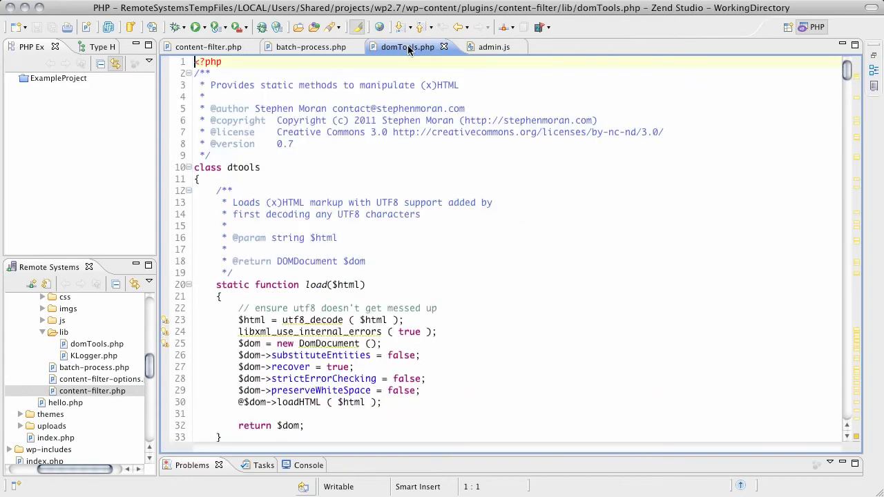
scroll(545, 202, down, 2)
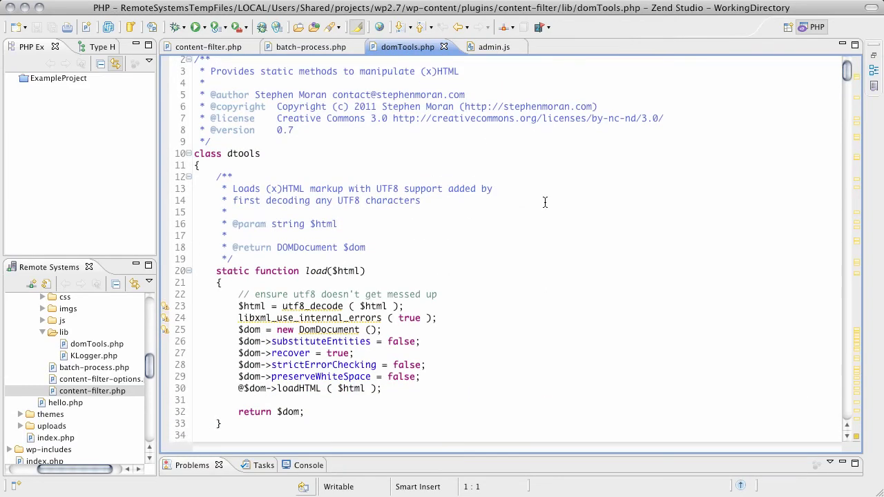
scroll(545, 203, down, 5)
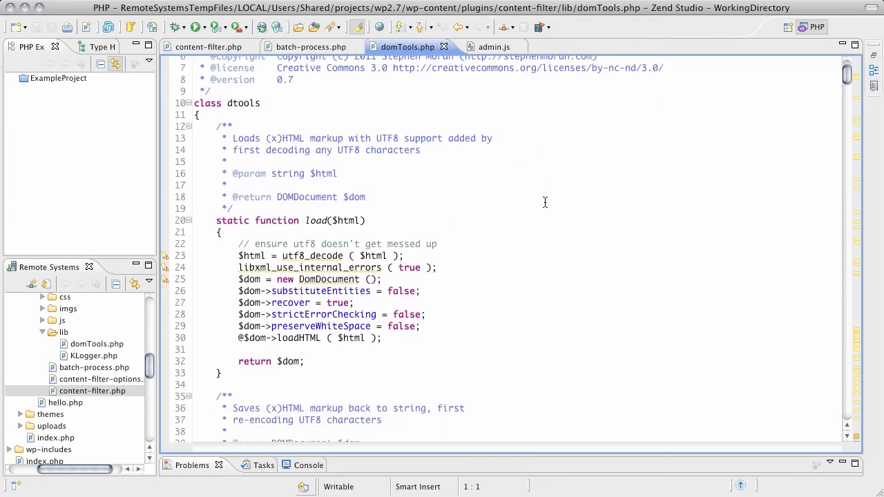
scroll(545, 202, down, 2)
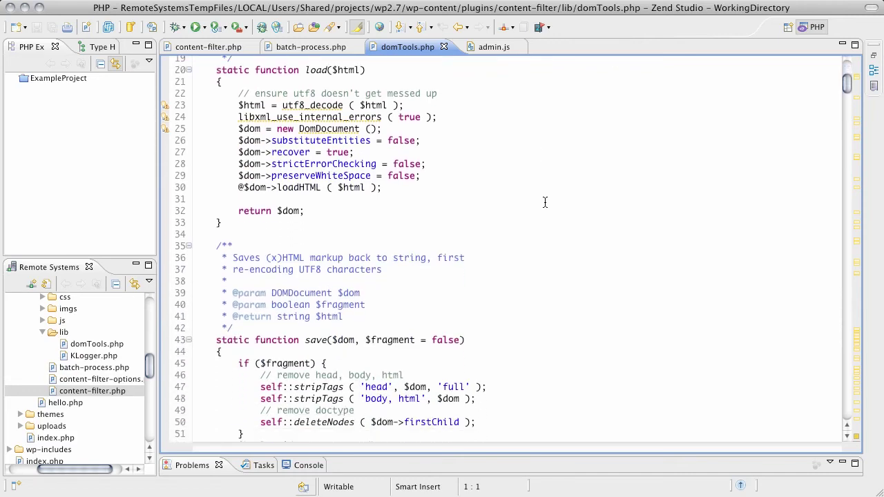
scroll(545, 203, down, 3)
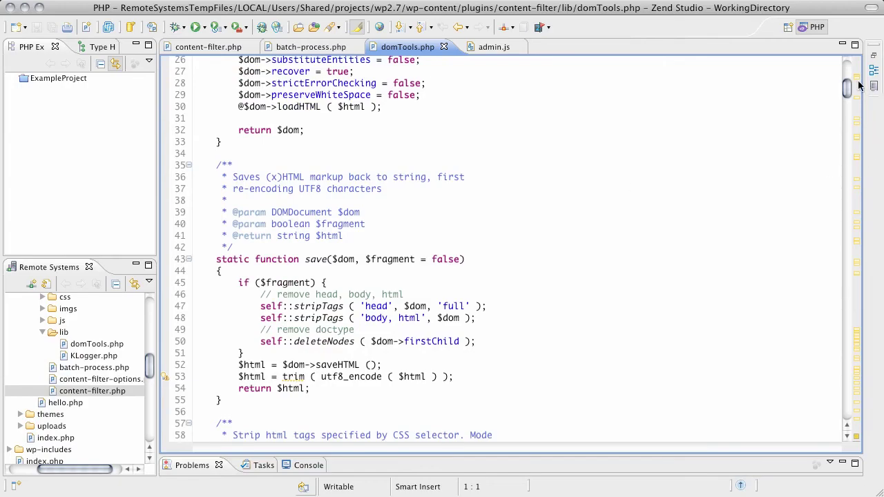
Jump to the end of domTools.php and read back through _tokenize() and transform() to the Css2Xpath class header
drag(847, 88, 827, 456)
scroll(638, 310, up, 10)
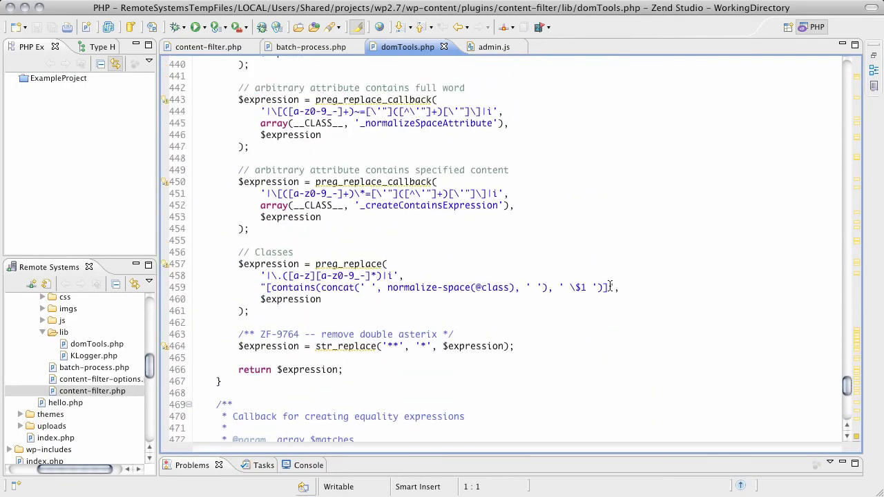
scroll(610, 286, up, 14)
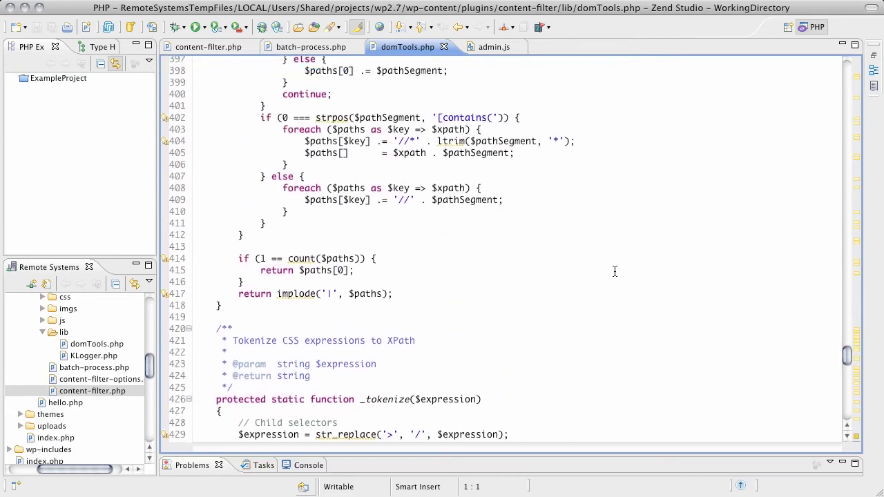
scroll(615, 272, up, 15)
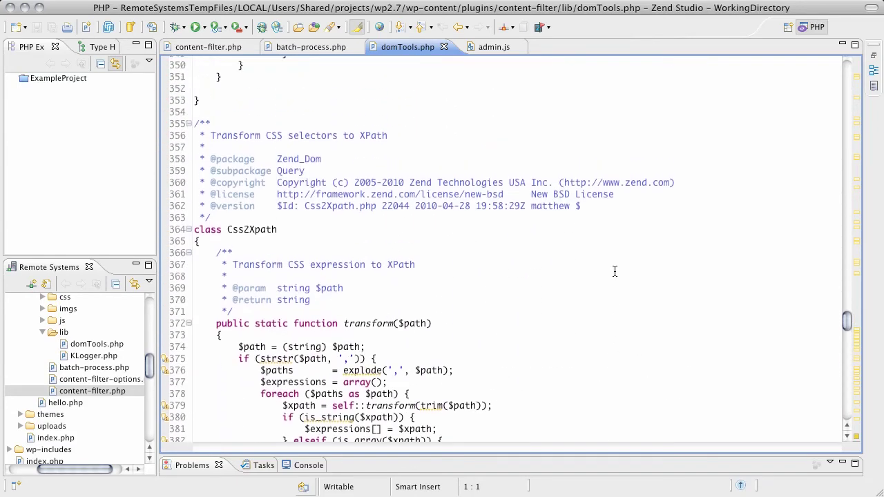
Return to the beginning of domTools.php and review the load(), save(), stripTags() and query() methods
scroll(615, 272, up, 3)
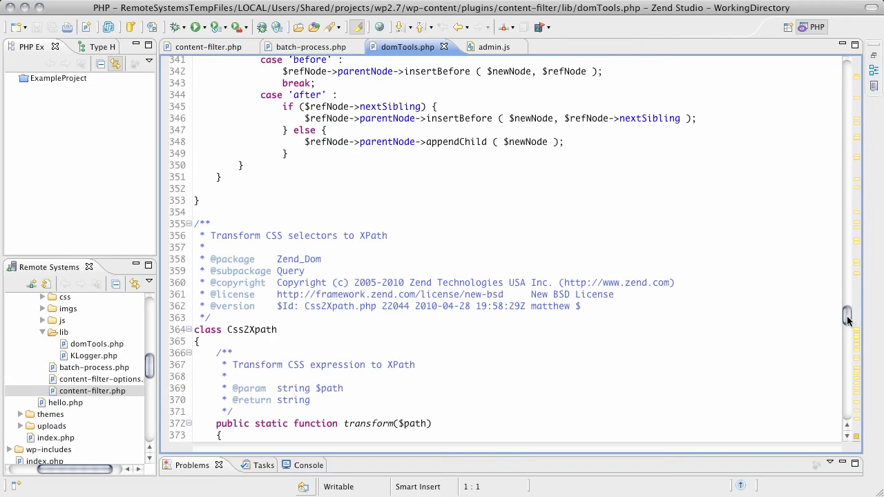
drag(855, 321, 828, 69)
scroll(640, 307, down, 5)
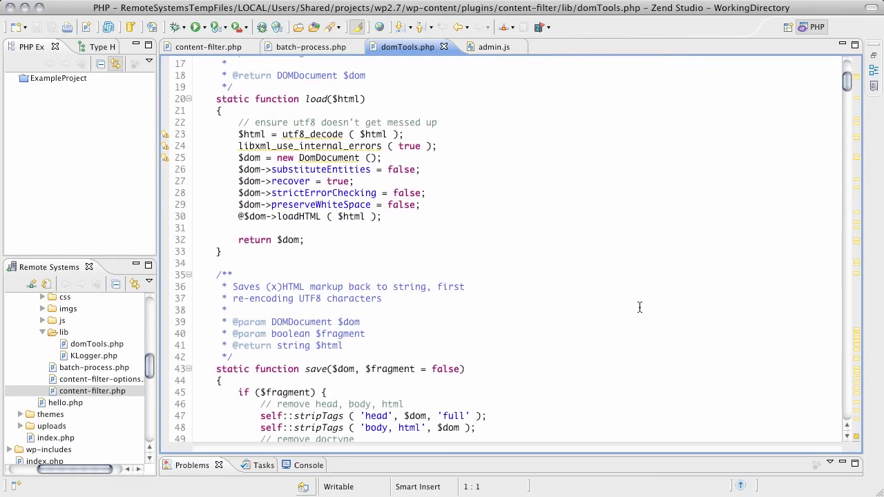
scroll(640, 307, down, 7)
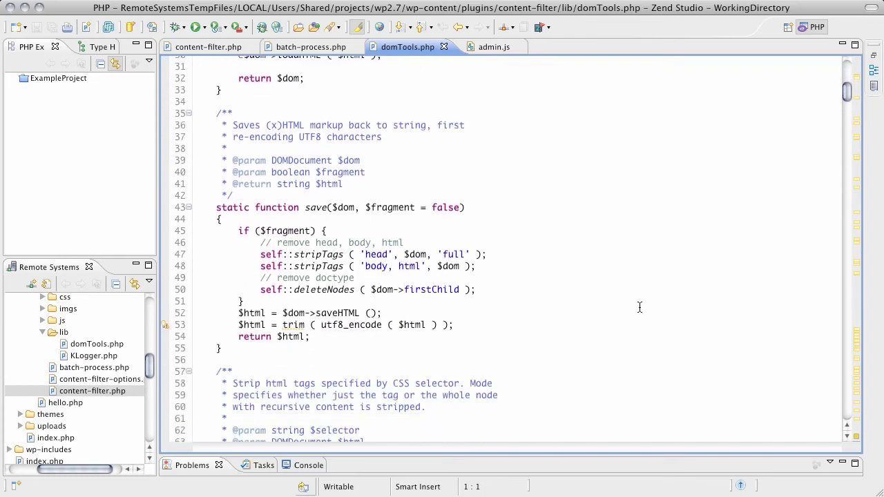
scroll(640, 307, down, 5)
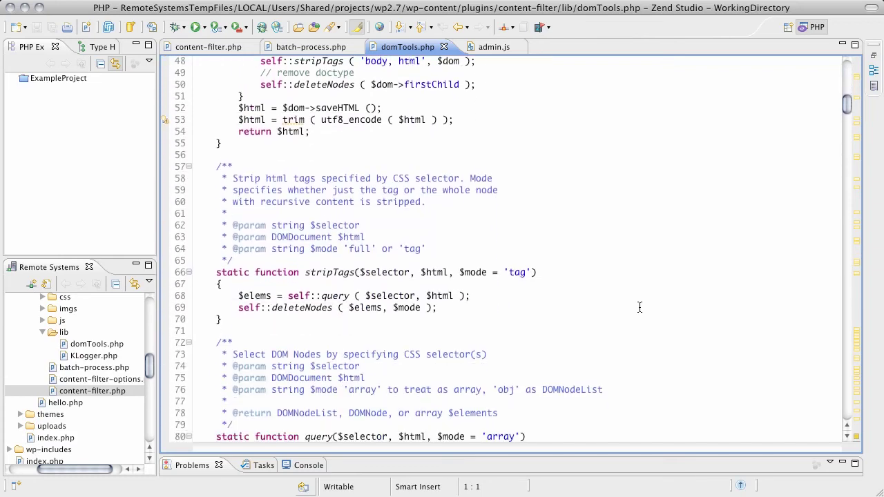
scroll(640, 308, down, 2)
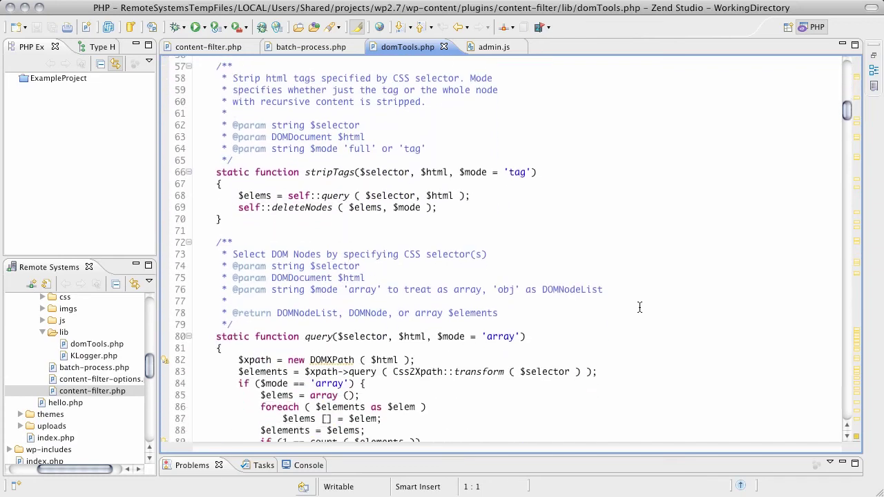
scroll(640, 307, down, 6)
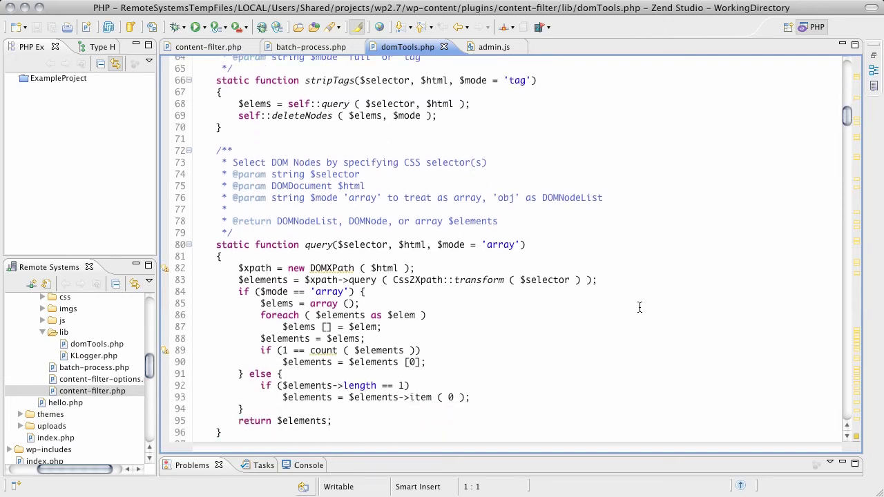
Review the getNodeValue() and setNodeValue() methods of the dtools class in domTools.php
scroll(640, 308, down, 6)
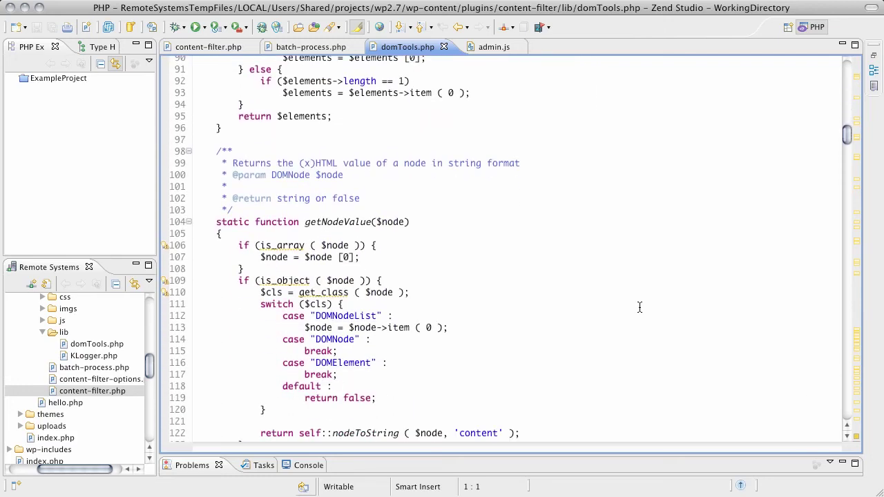
scroll(640, 308, down, 8)
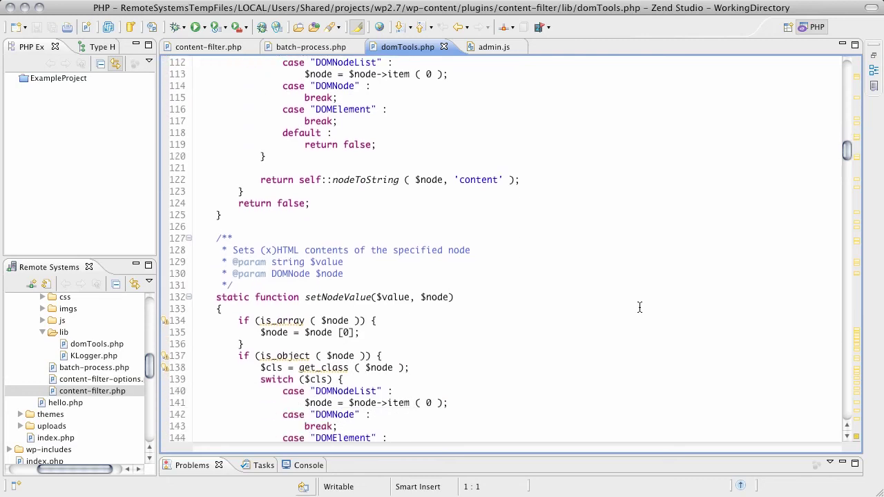
scroll(640, 308, down, 2)
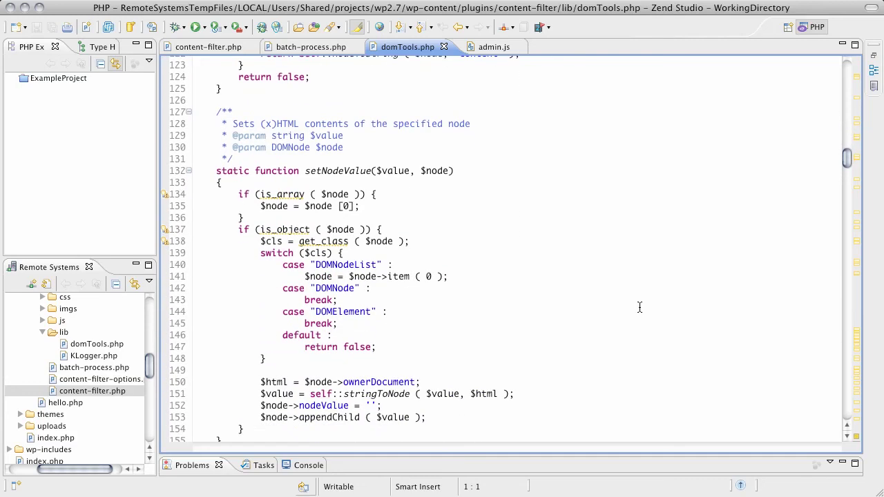
scroll(640, 308, down, 3)
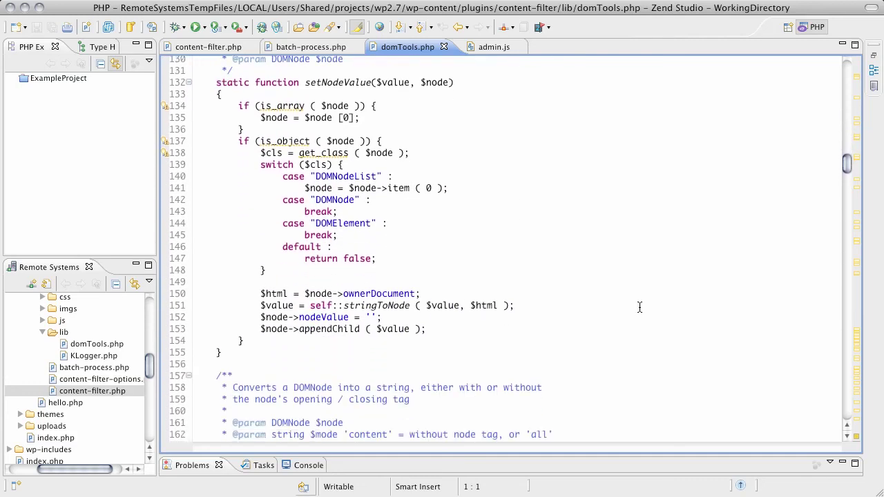
scroll(640, 308, down, 1)
Review the nodeToString() and stringToNode() conversion methods in domTools.php
scroll(640, 308, down, 4)
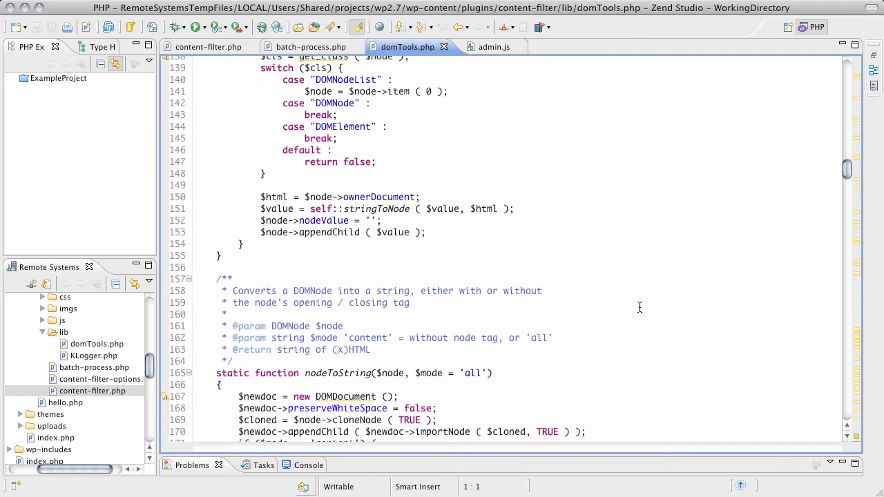
scroll(640, 307, down, 4)
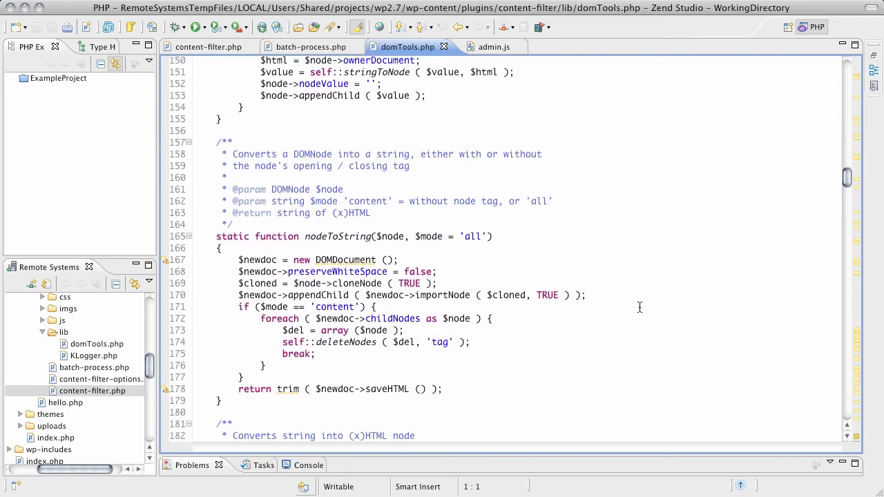
scroll(639, 307, down, 4)
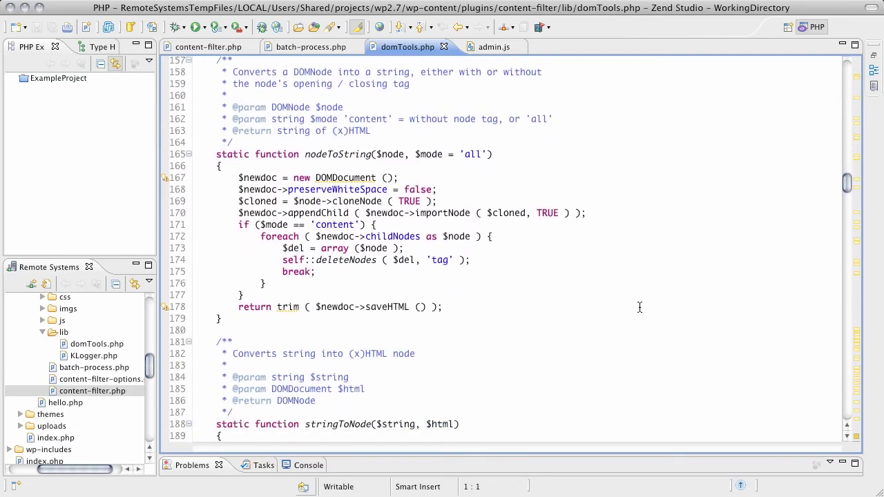
scroll(639, 307, down, 3)
scroll(639, 308, down, 2)
scroll(640, 307, down, 3)
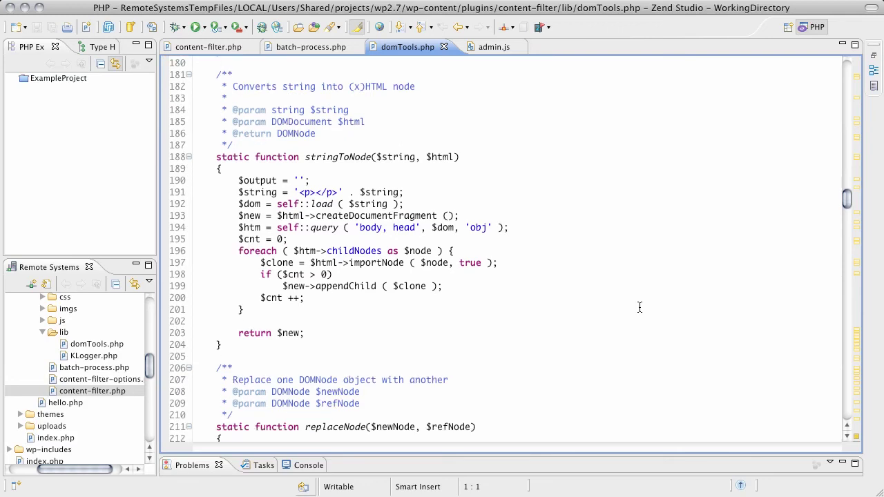
Review the replaceNode() and deleteNodes() methods in domTools.php
scroll(640, 307, down, 5)
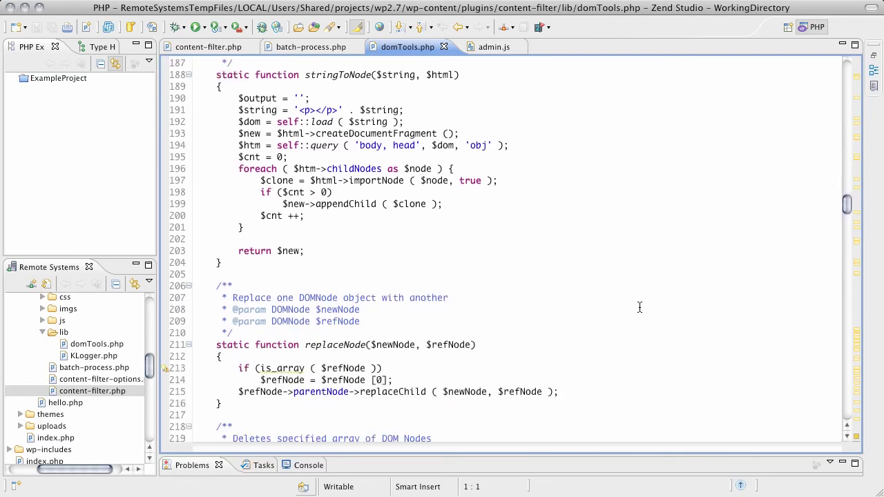
scroll(640, 307, down, 3)
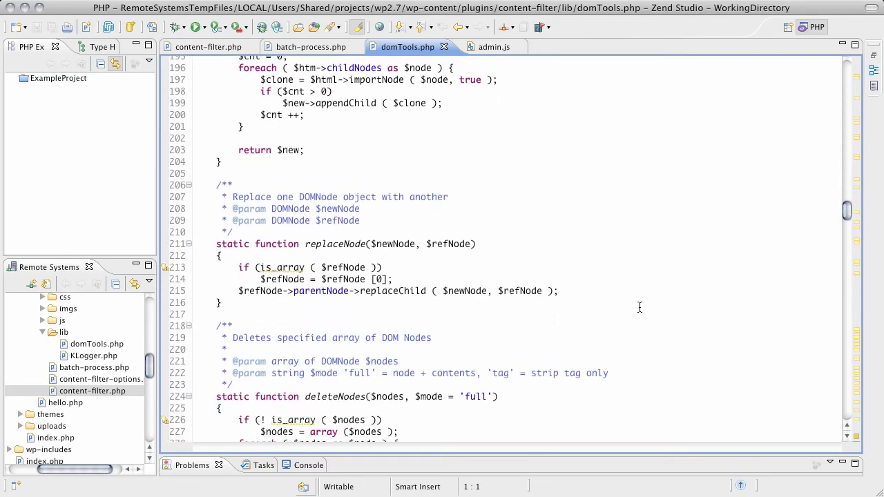
scroll(640, 307, down, 5)
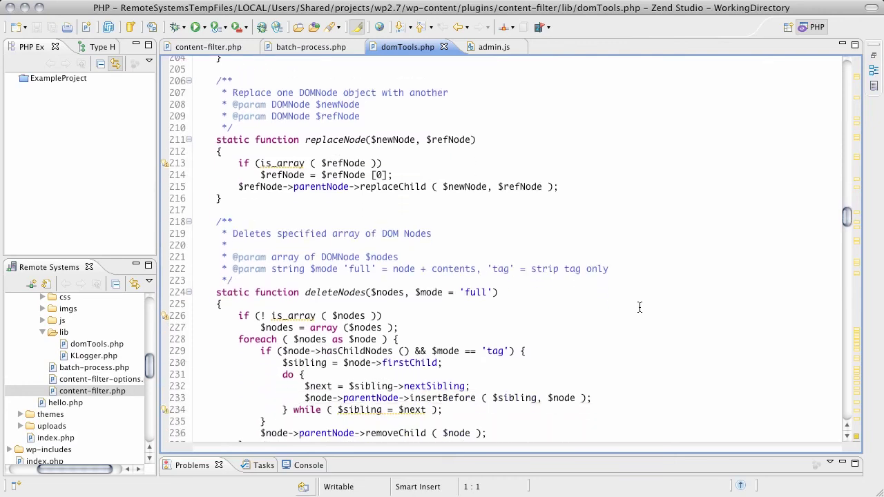
scroll(640, 308, down, 3)
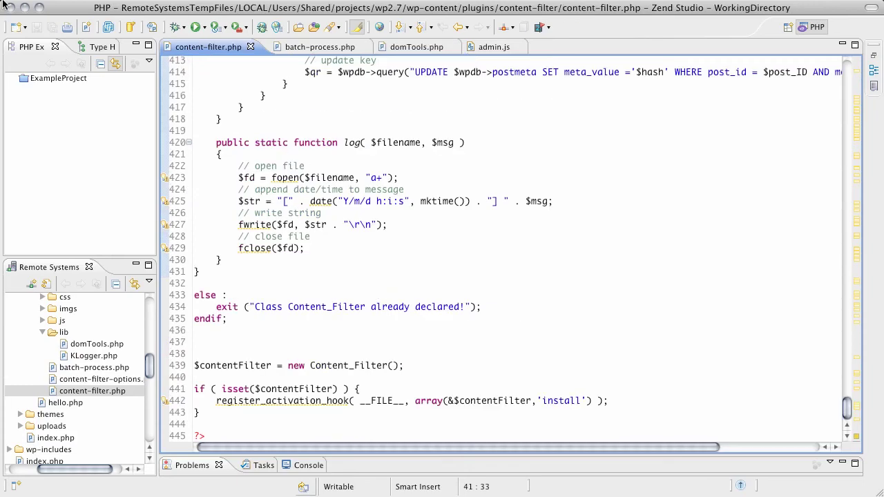
Switch to content-filter.php and read back from log() through the dtools filtering calls to the ASCII character stripping code
scroll(299, 342, up, 15)
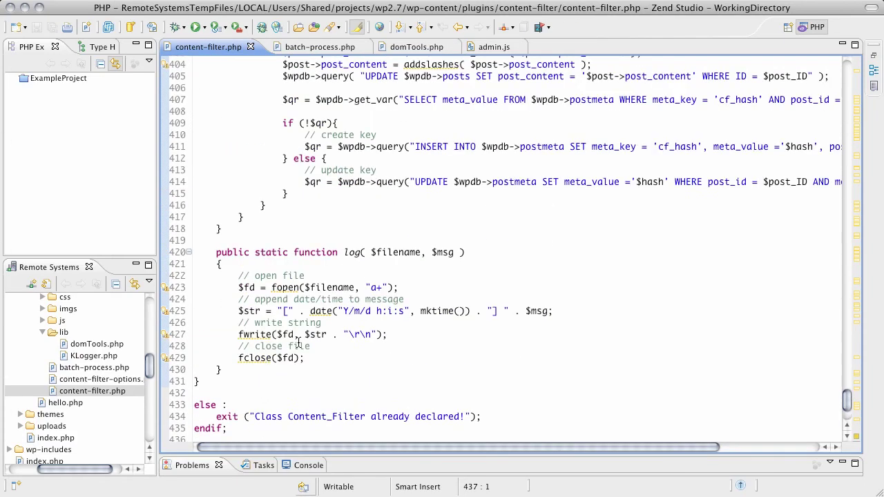
scroll(298, 342, up, 16)
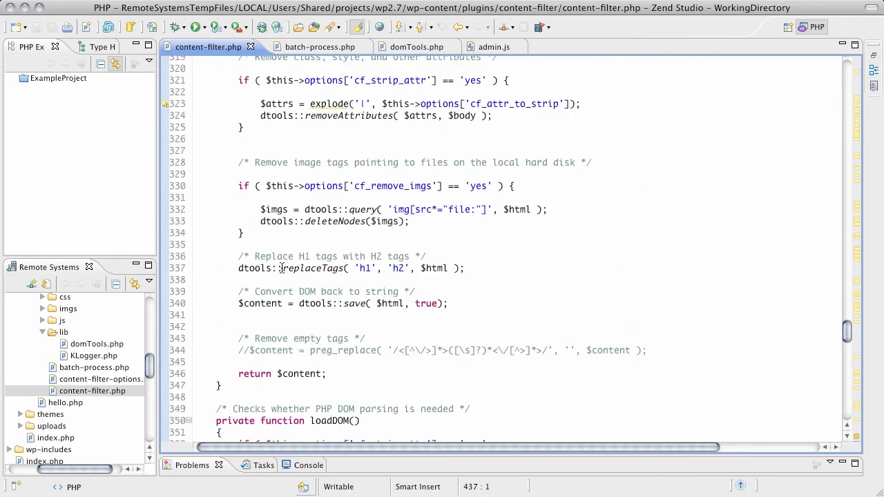
scroll(293, 273, up, 5)
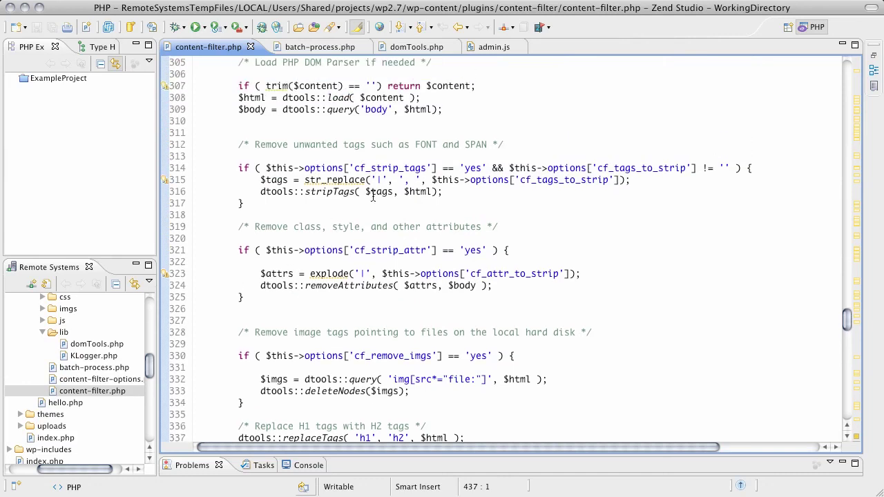
scroll(391, 285, up, 3)
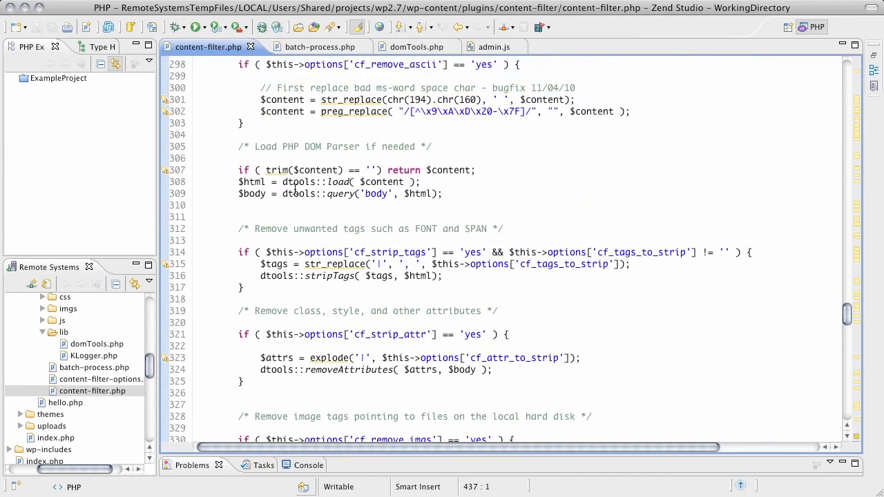
scroll(322, 240, up, 3)
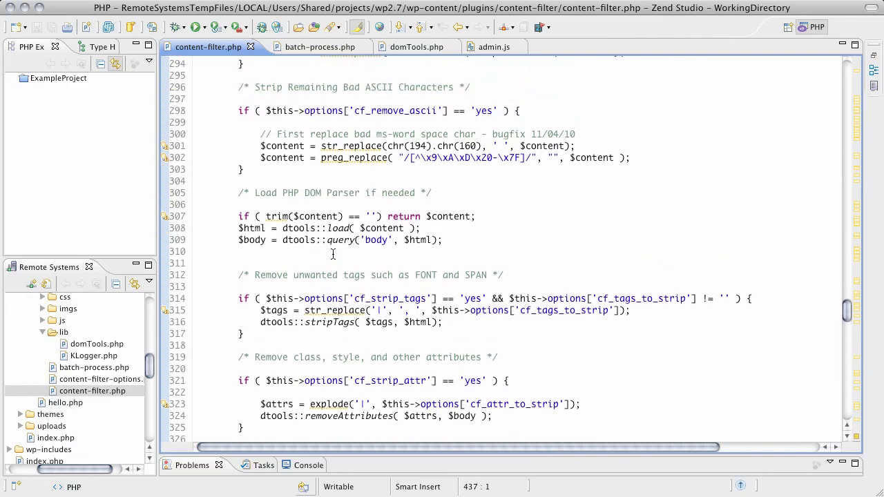
scroll(335, 254, up, 1)
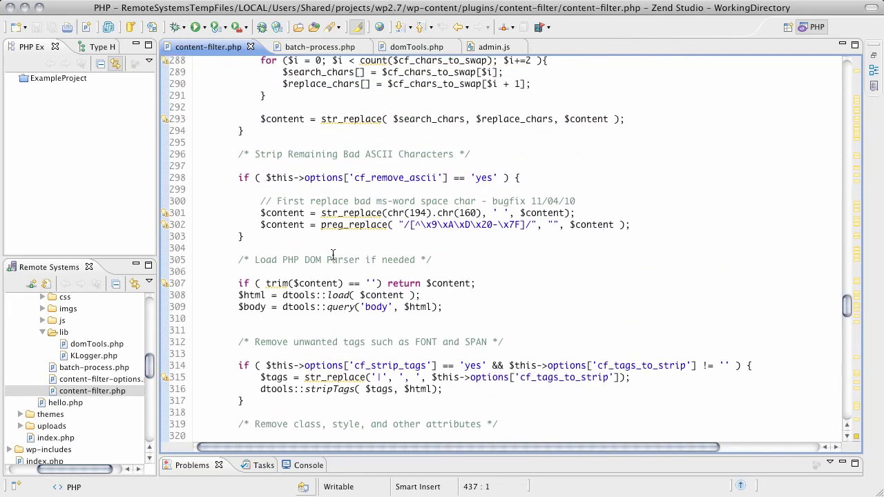